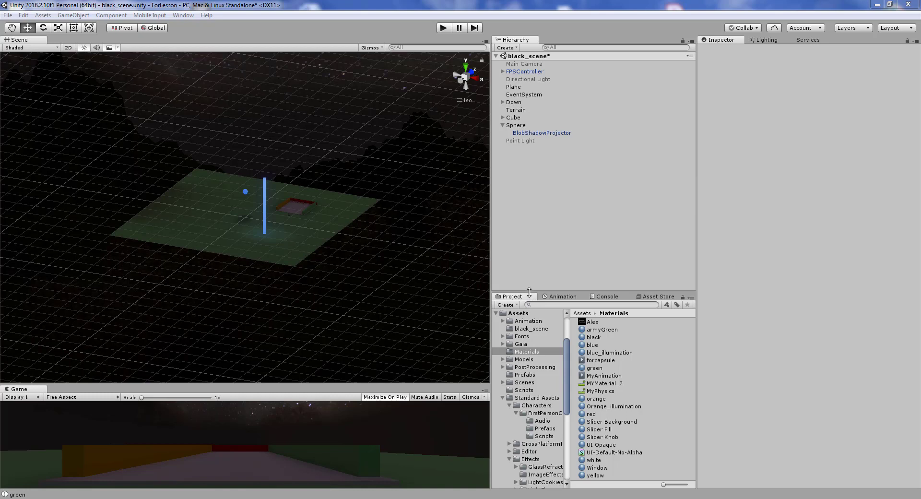
- In Assets/Materials, create a new material and name it red_emission
drag(529, 291, 527, 222)
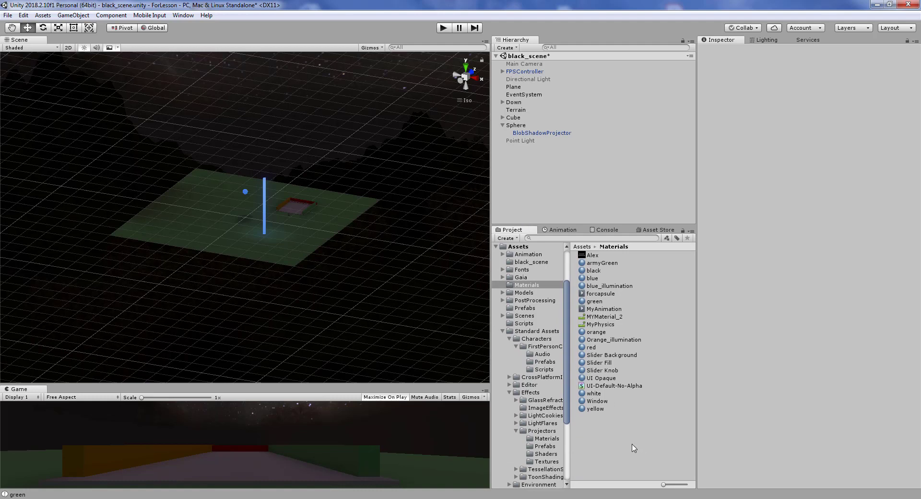
click(597, 435)
right_click(597, 434)
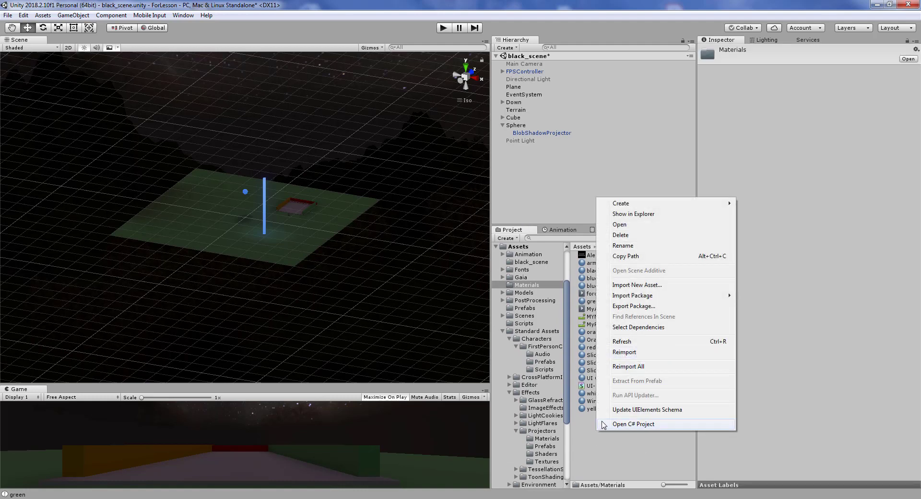
mouse_move(653, 206)
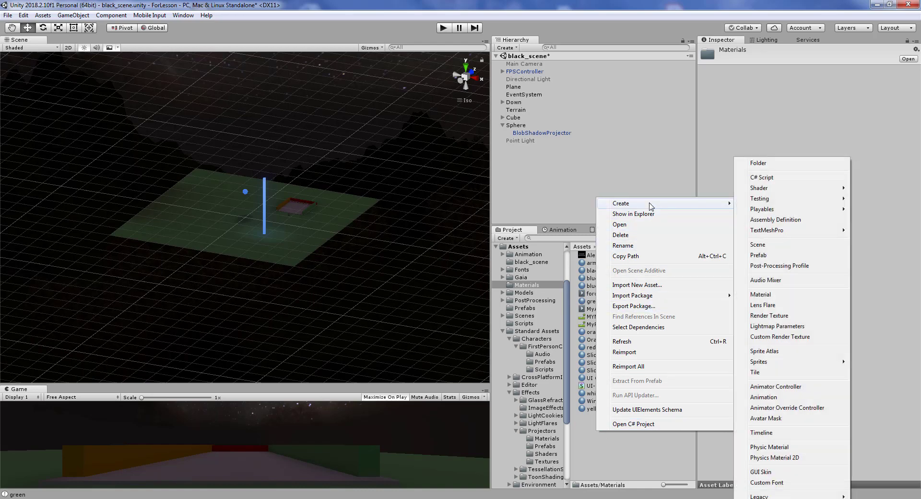
click(773, 300)
text(red_emission)
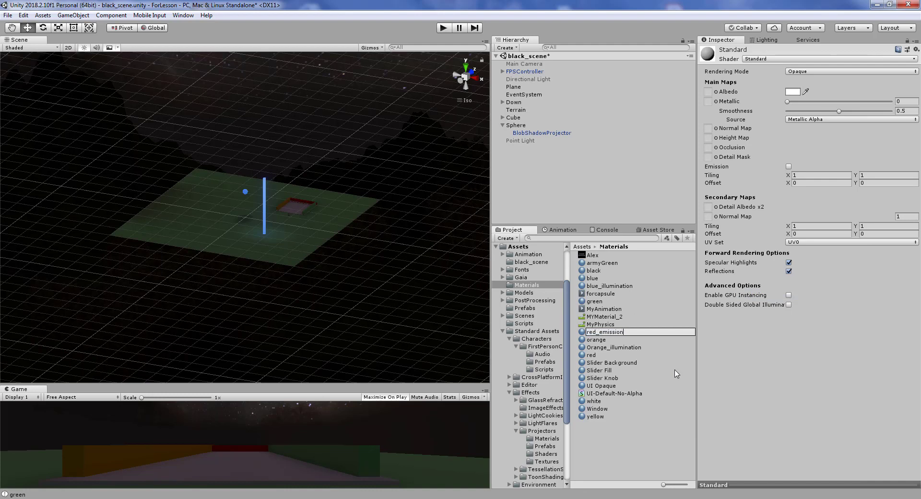
key(Return)
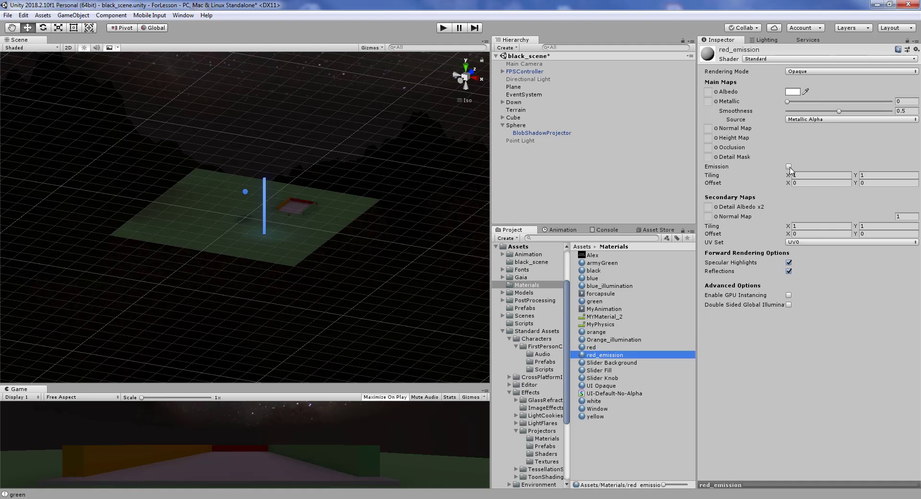
- Enable Emission on red_emission and set its HDR emission colour to red F80609
click(788, 167)
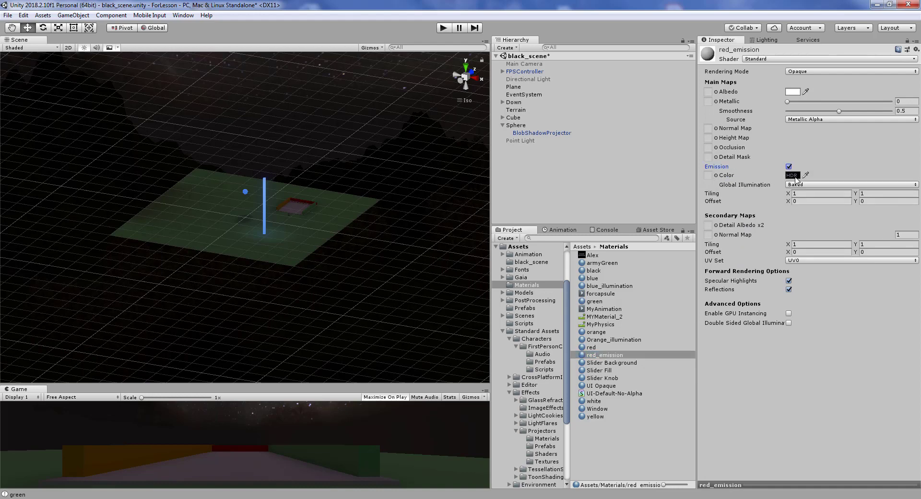
click(794, 176)
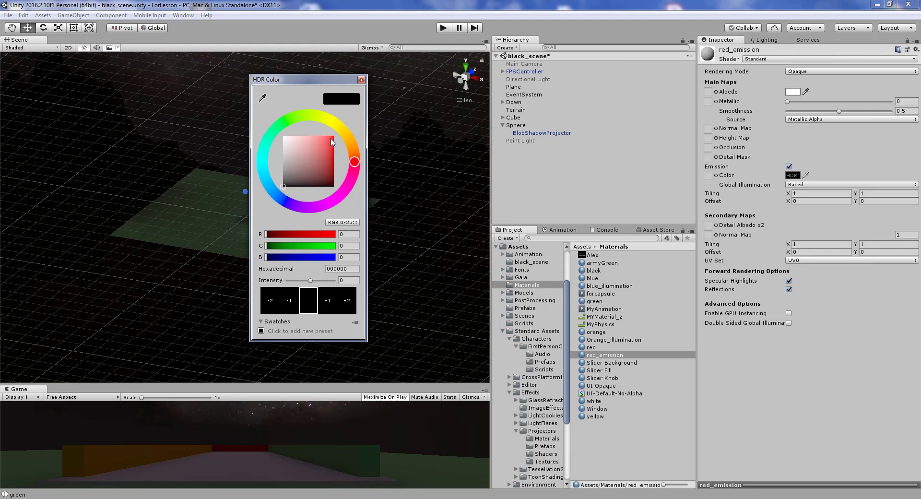
click(332, 138)
click(361, 80)
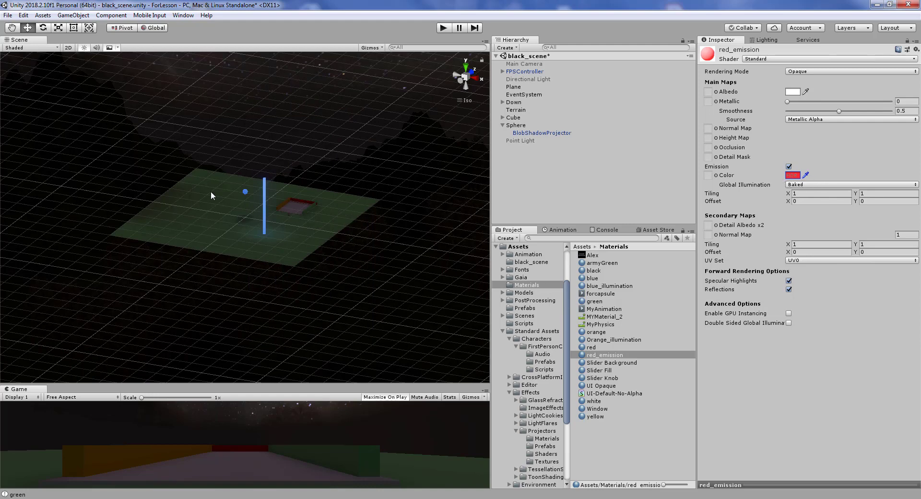
- Add a new 3D plane to the scene and set its Z rotation to -90
right_click(510, 154)
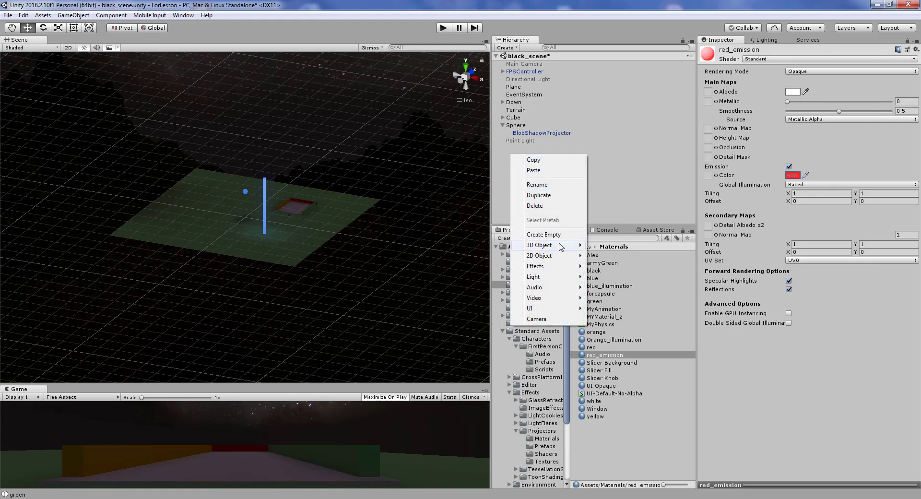
mouse_move(541, 246)
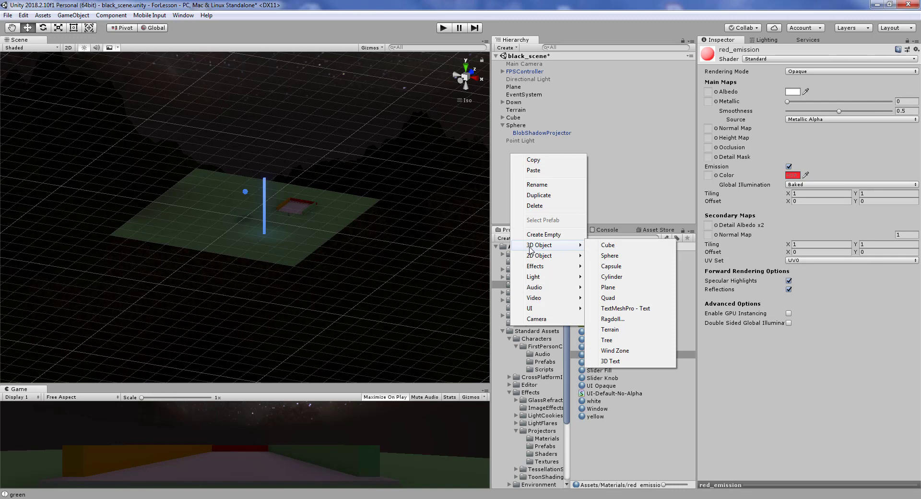
click(619, 288)
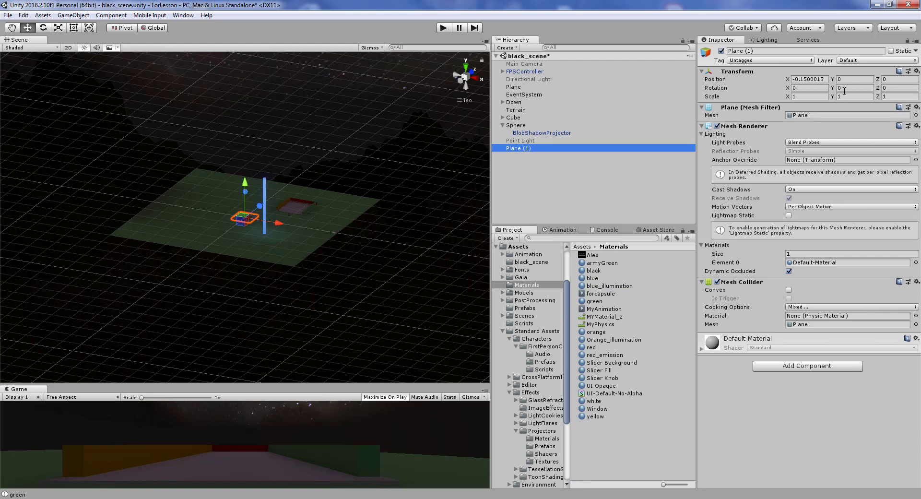
click(889, 89)
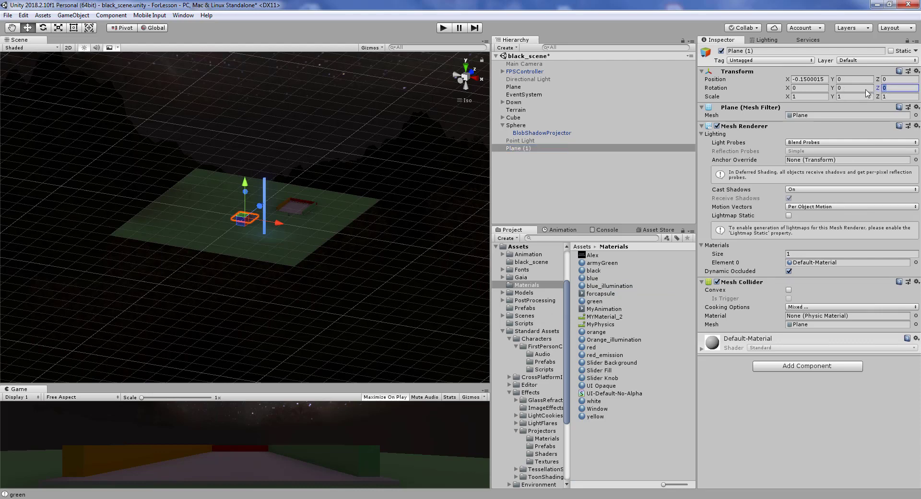
text(-90)
- Scale Plane (1) to about 2.1 and move it to position -49.2, 8.4, 0
click(59, 28)
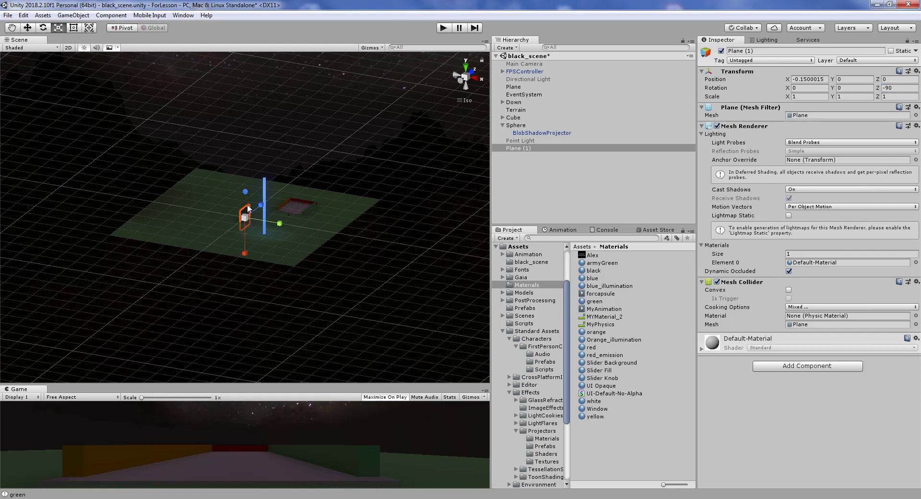
drag(250, 222, 303, 197)
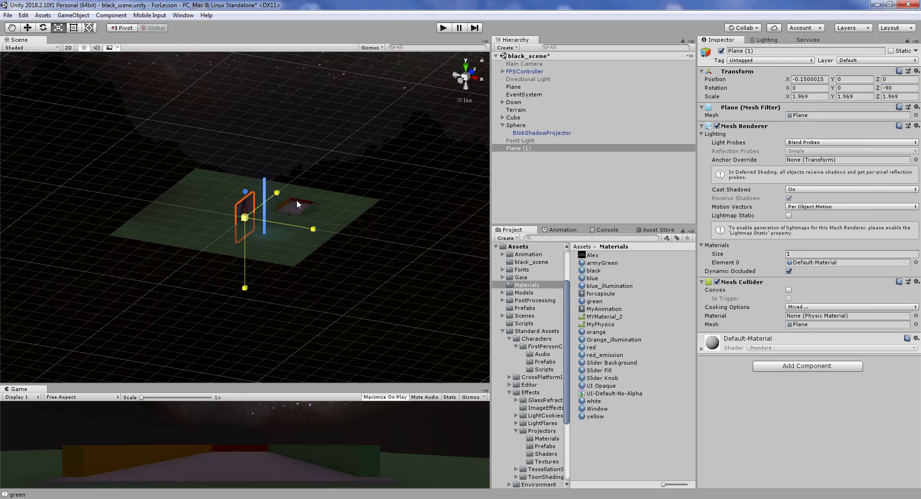
click(27, 27)
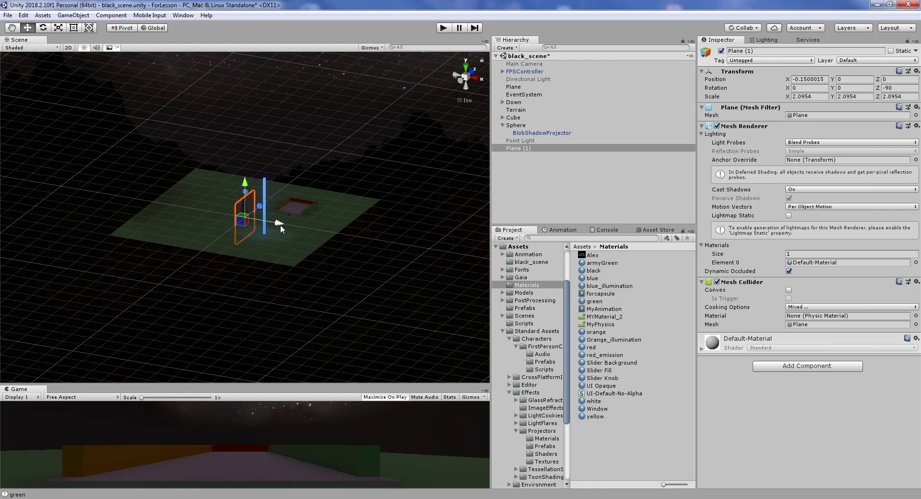
mouse_move(280, 225)
mouse_down()
mouse_move(183, 198)
mouse_move(192, 200)
mouse_up()
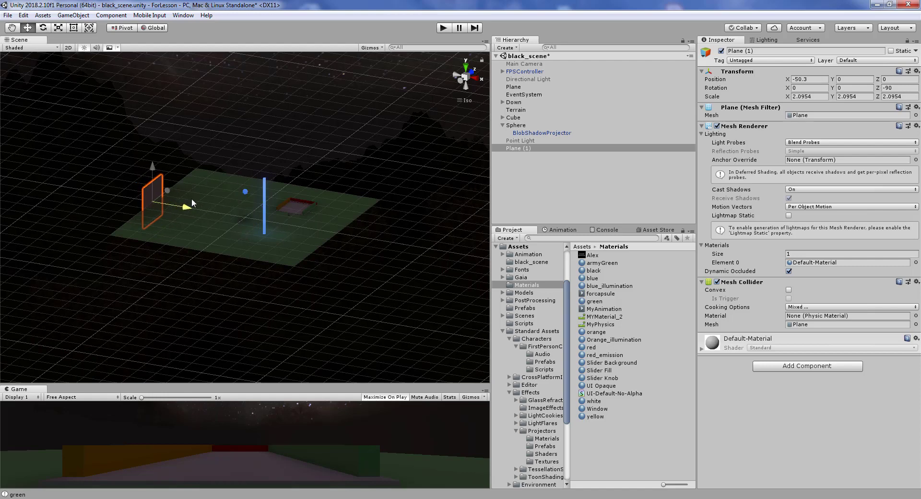
drag(154, 167, 155, 152)
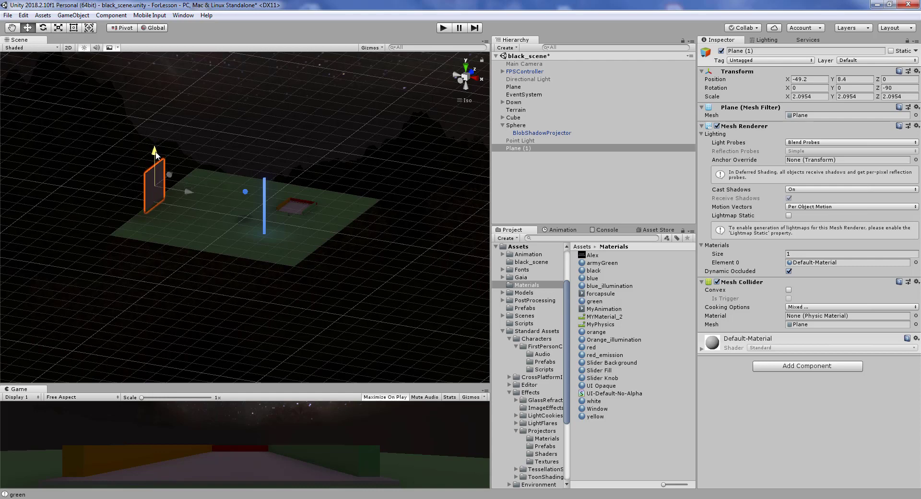
click(518, 149)
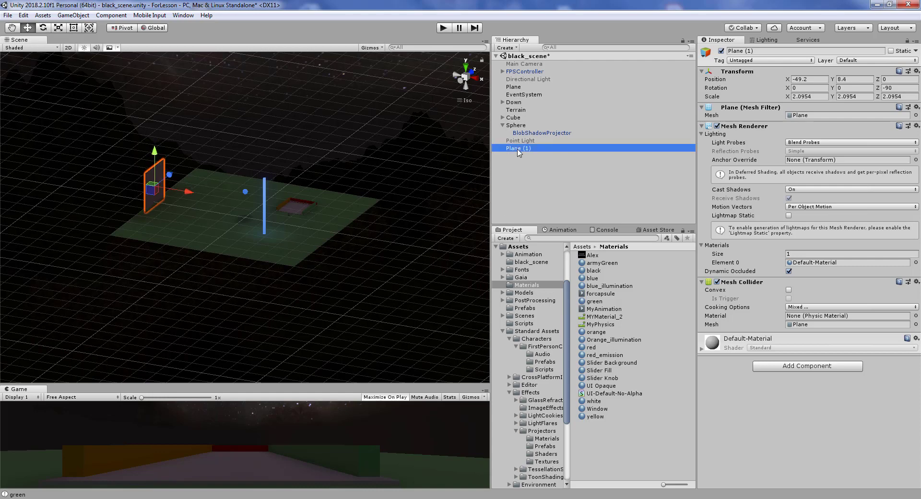
- Rename Plane (1) to PlaneEmission
right_click(518, 149)
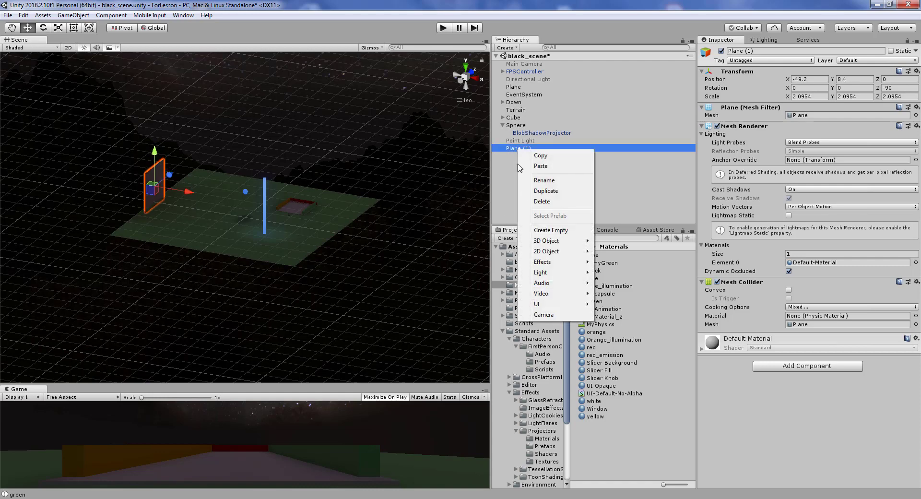
click(547, 182)
key(End)
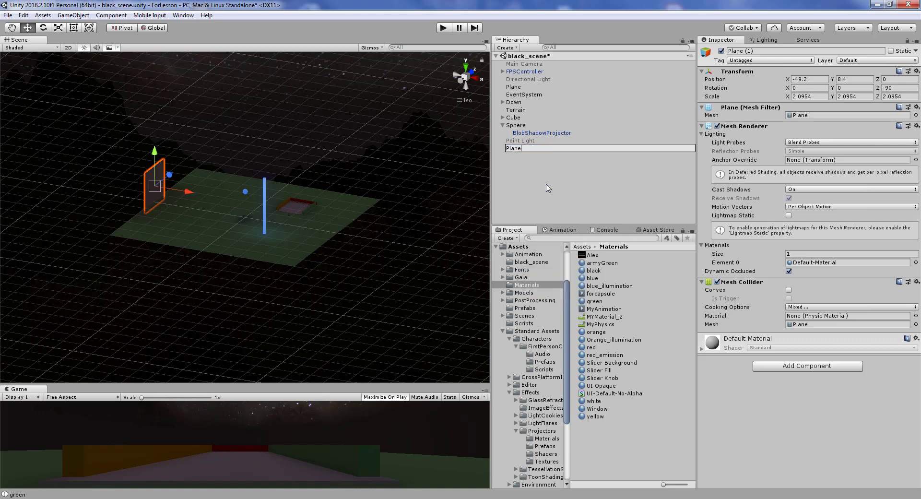
text(Emi)
text(ssion)
click(523, 141)
click(522, 149)
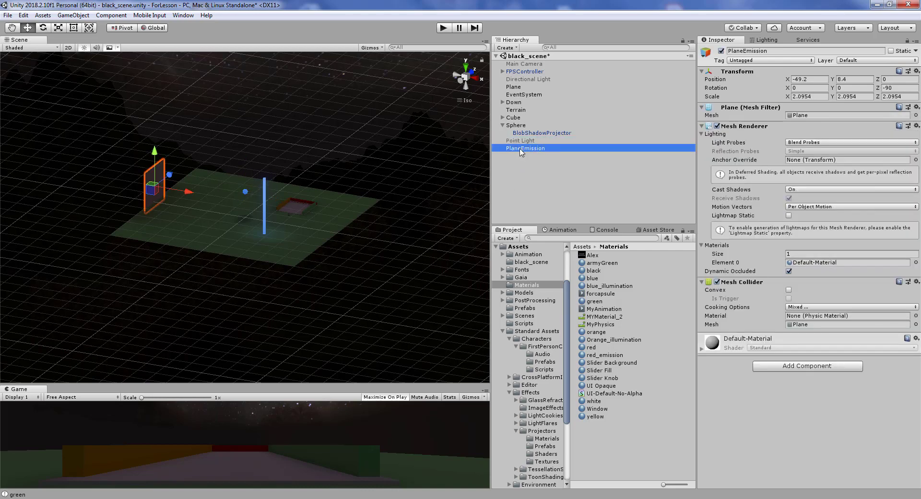
- Add a child Cube under PlaneEmission and raise it to local position 0, 2, 0
right_click(521, 151)
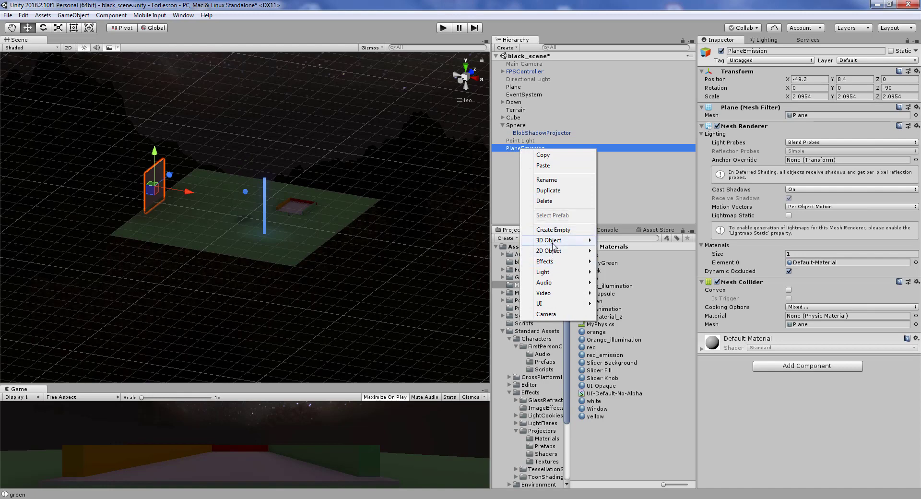
mouse_move(553, 244)
click(621, 243)
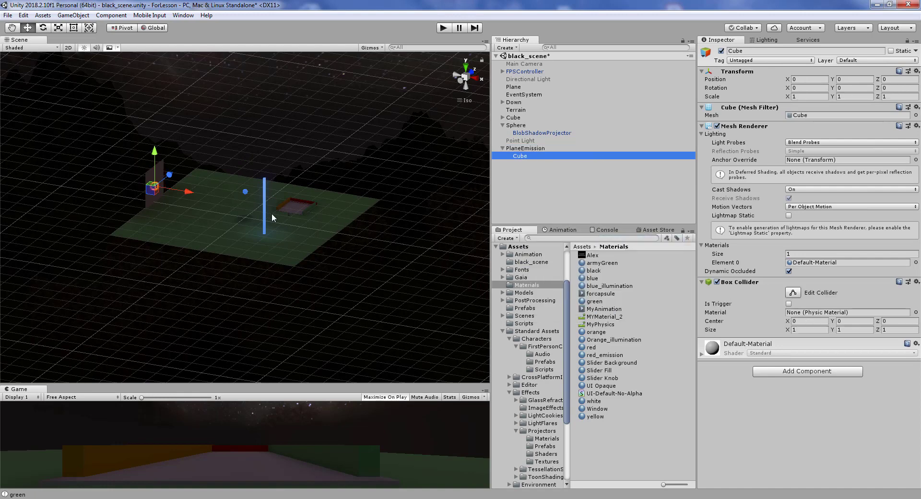
drag(187, 192, 195, 193)
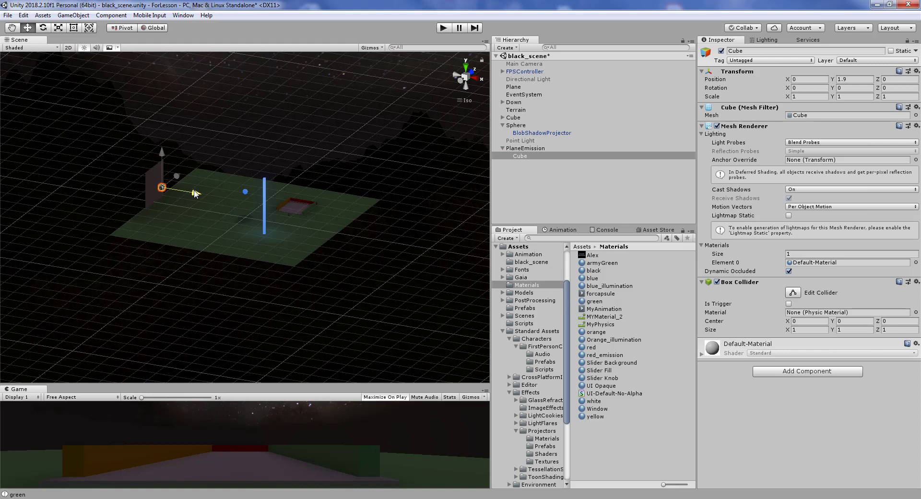
- Add a Cylinder under PlaneEmission and scale it to about 2.81
right_click(521, 150)
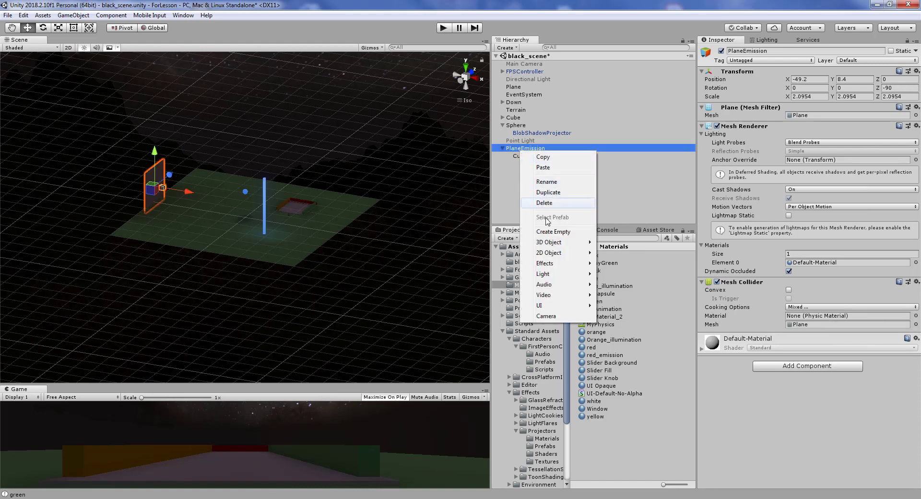
mouse_move(556, 245)
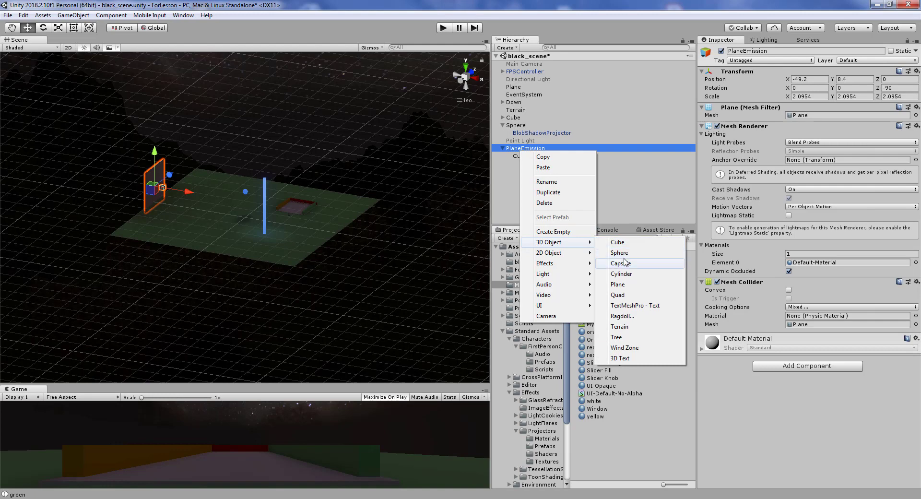
click(621, 273)
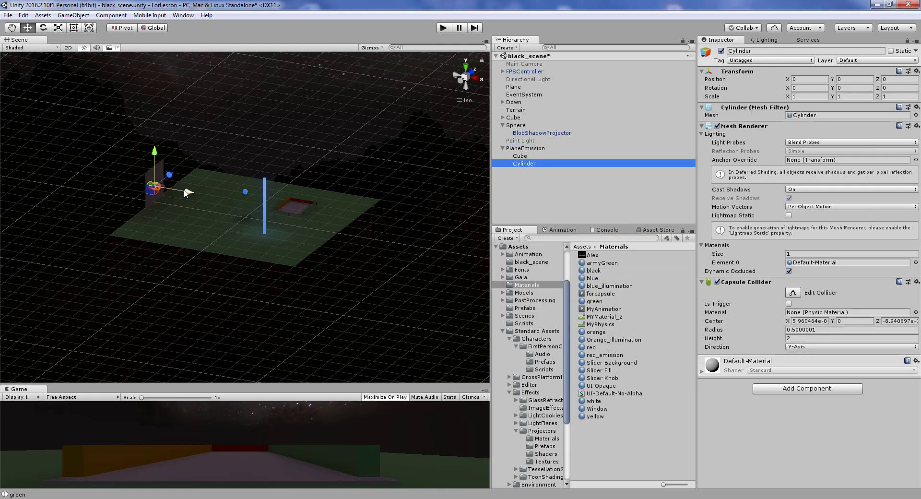
drag(181, 188, 208, 199)
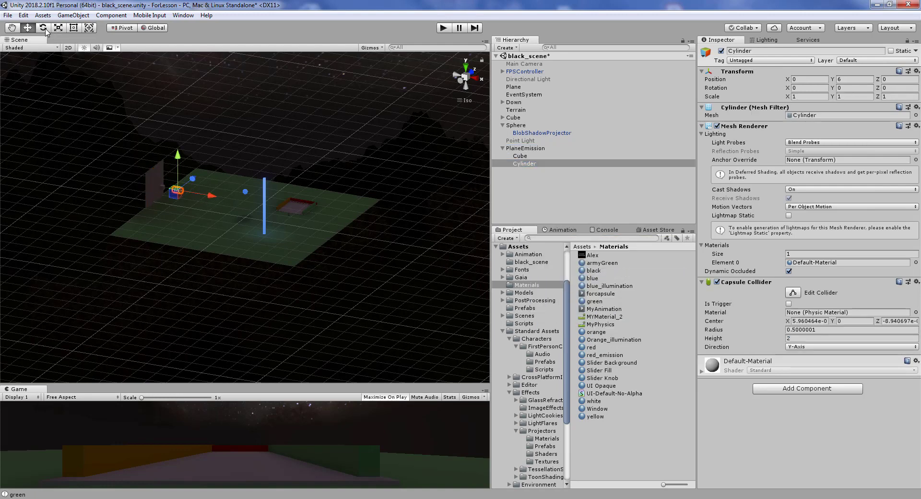
key(r)
drag(177, 190, 262, 182)
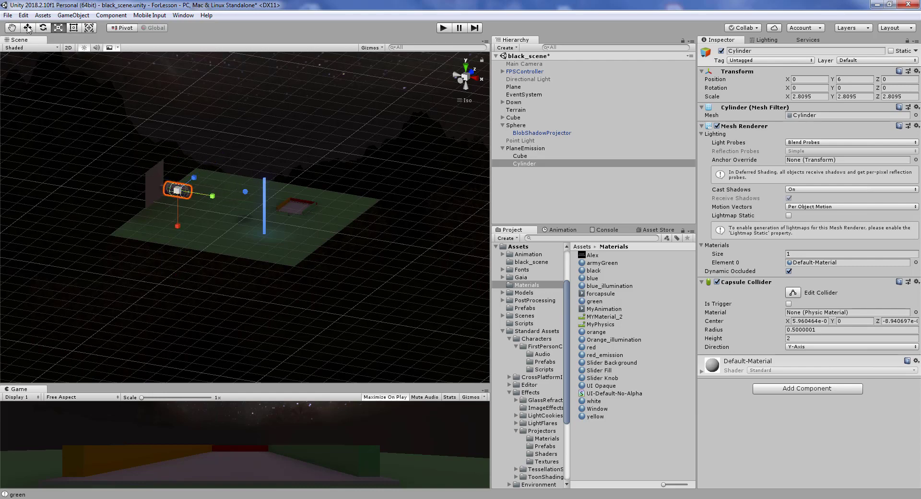
- Place the cylinder at 4.2, 3.07, 0 and apply the blue material to the Cube
key(w)
drag(180, 154, 179, 170)
alt+scroll(176, 210, up, 2)
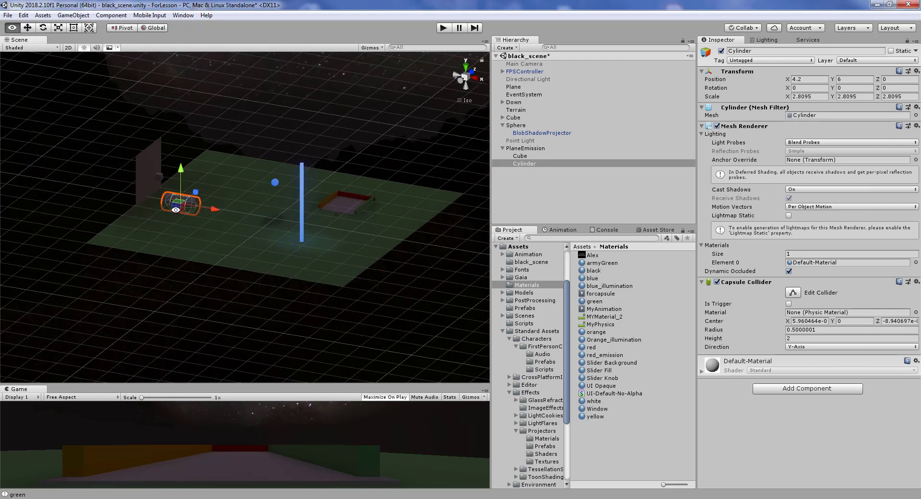
alt+scroll(176, 209, up, 1)
drag(216, 210, 198, 207)
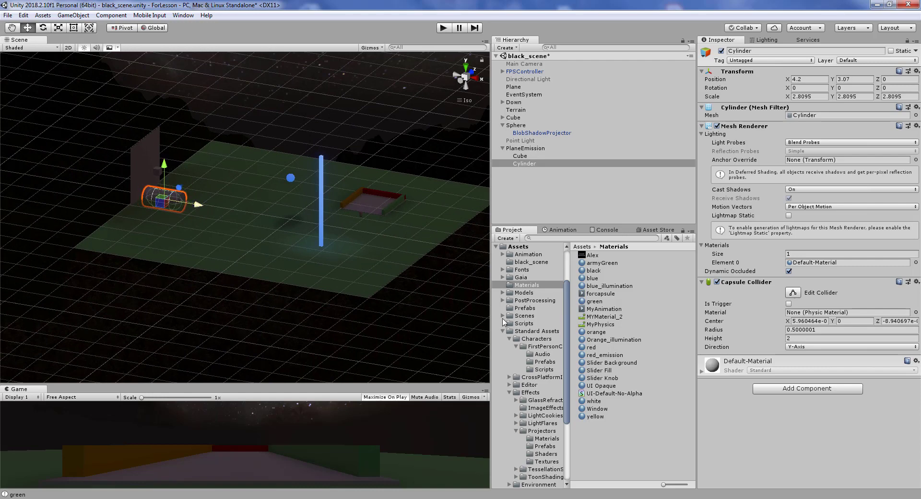
click(159, 175)
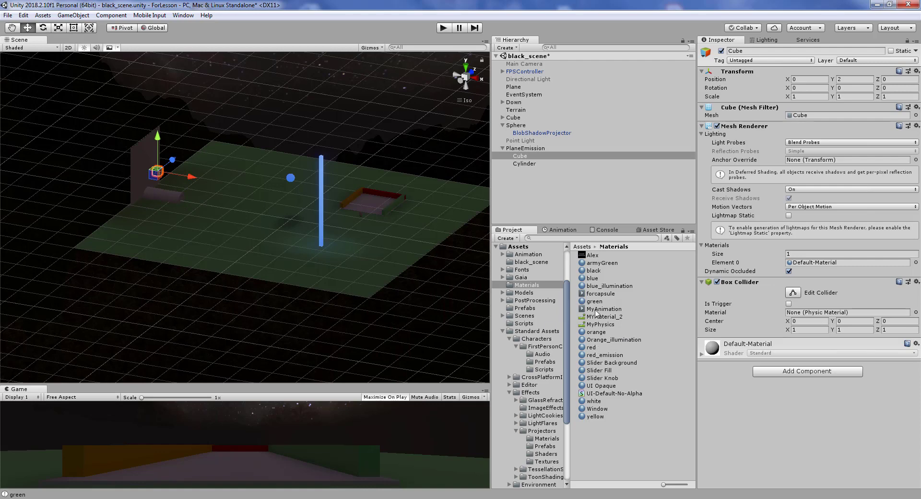
drag(593, 281, 158, 175)
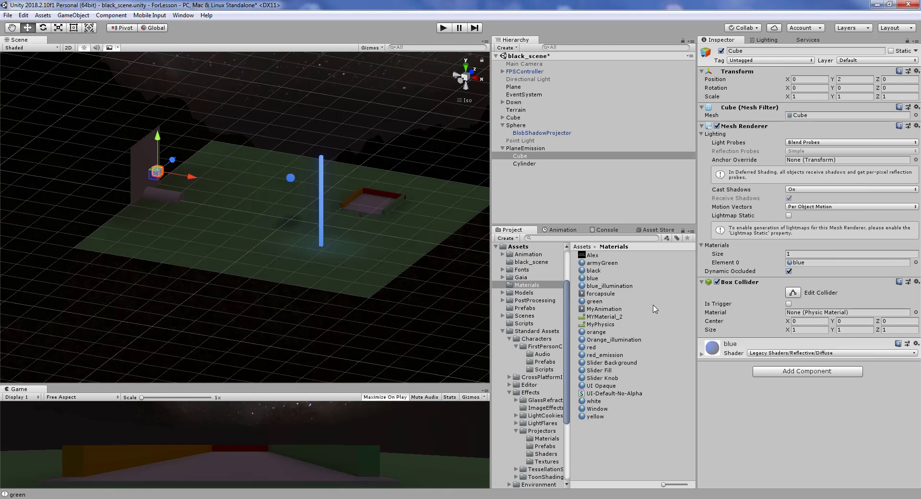
- Apply the red material to the Cylinder, then select the Cube and PlaneEmission together
click(165, 194)
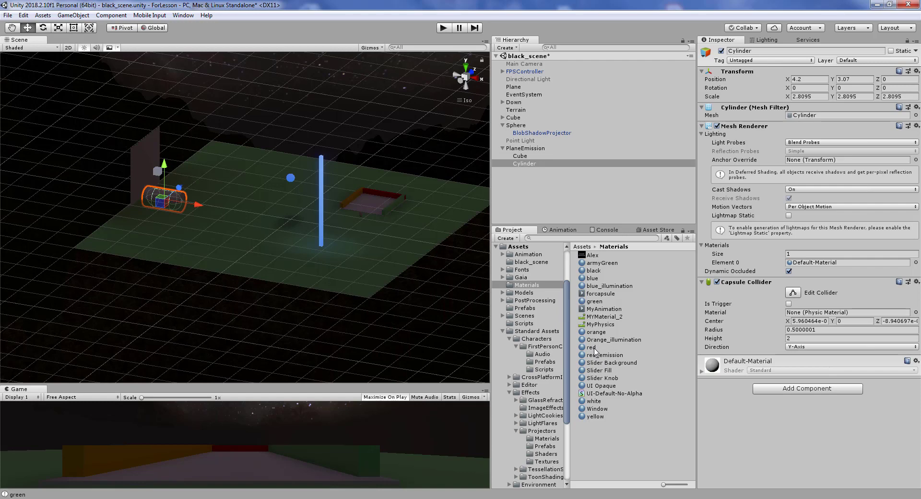
drag(594, 351, 163, 197)
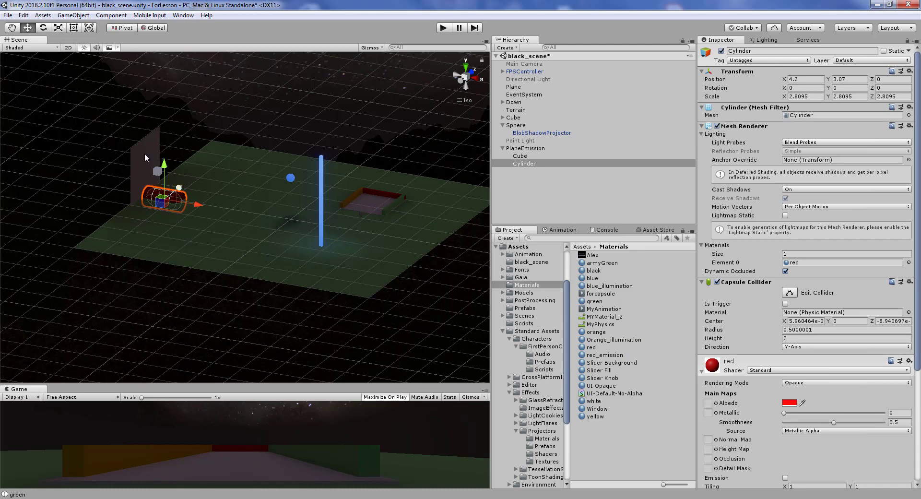
shift+click(521, 157)
shift+click(523, 149)
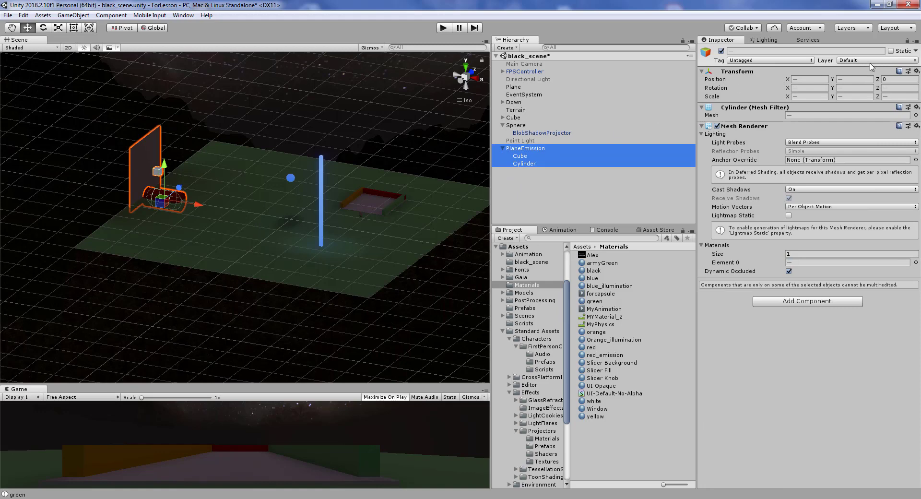
- Mark PlaneEmission and its children Static, then apply red_emission to the plane
click(891, 51)
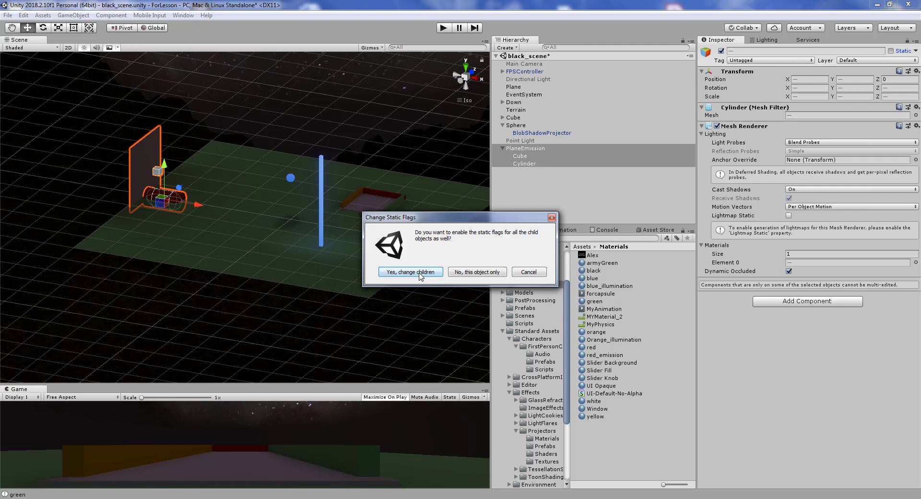
click(421, 272)
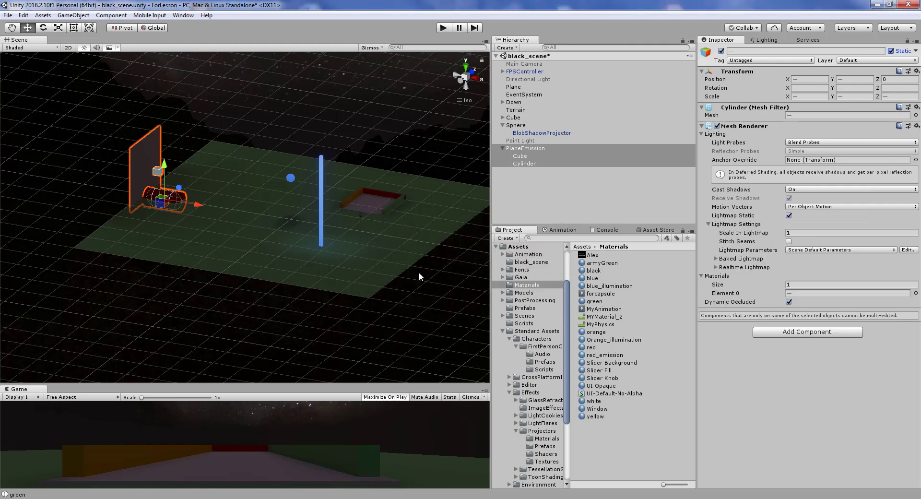
click(144, 162)
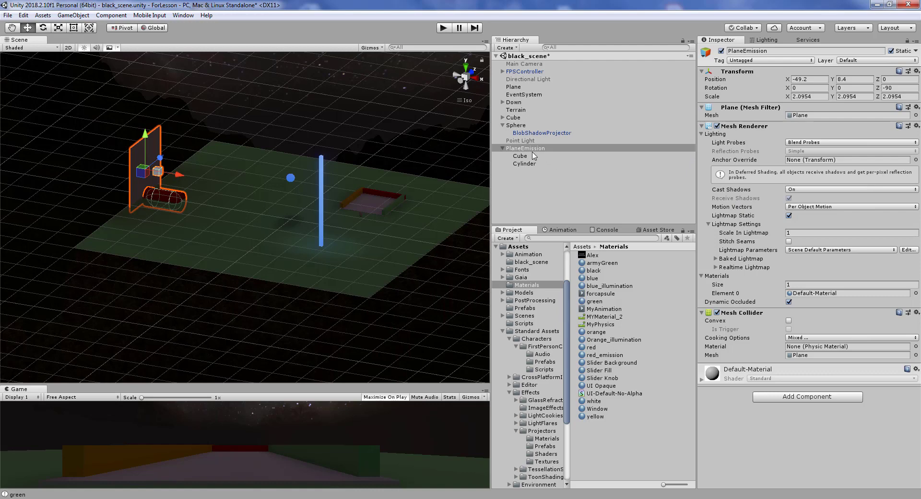
drag(601, 356, 146, 159)
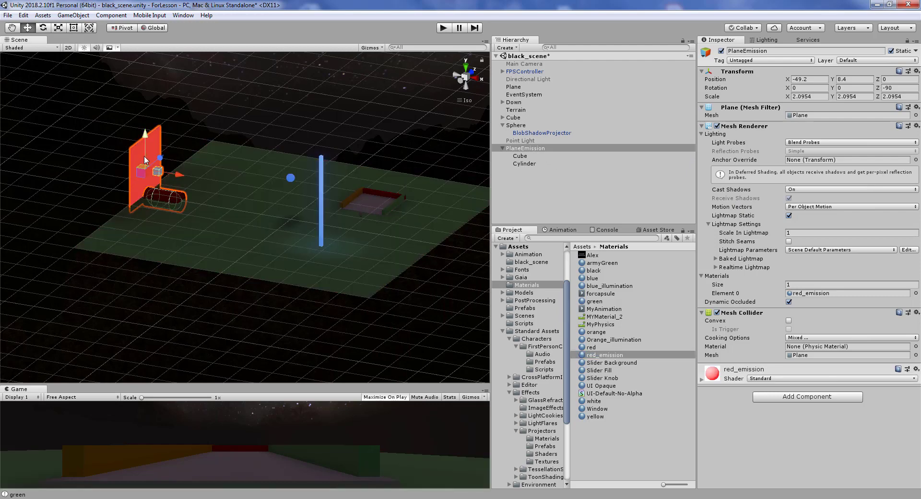
- Generate the scene lighting from the Lighting window, then start Play mode
click(766, 41)
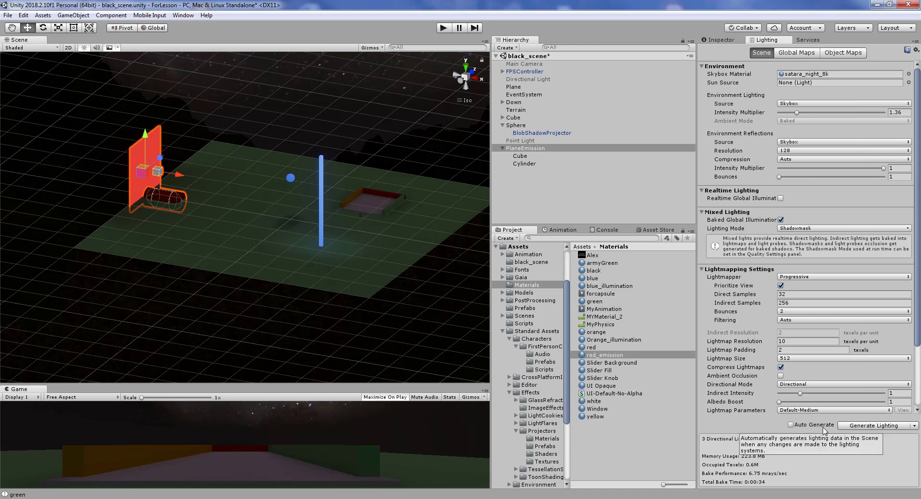
click(872, 428)
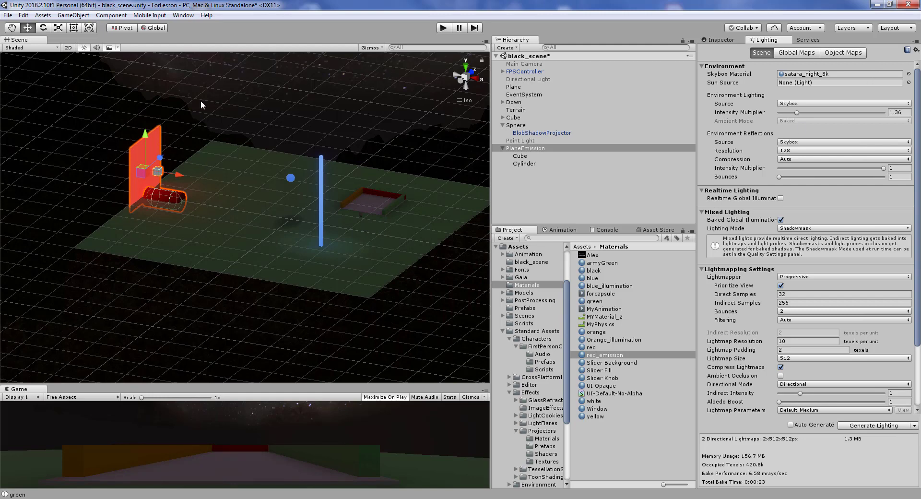
click(444, 29)
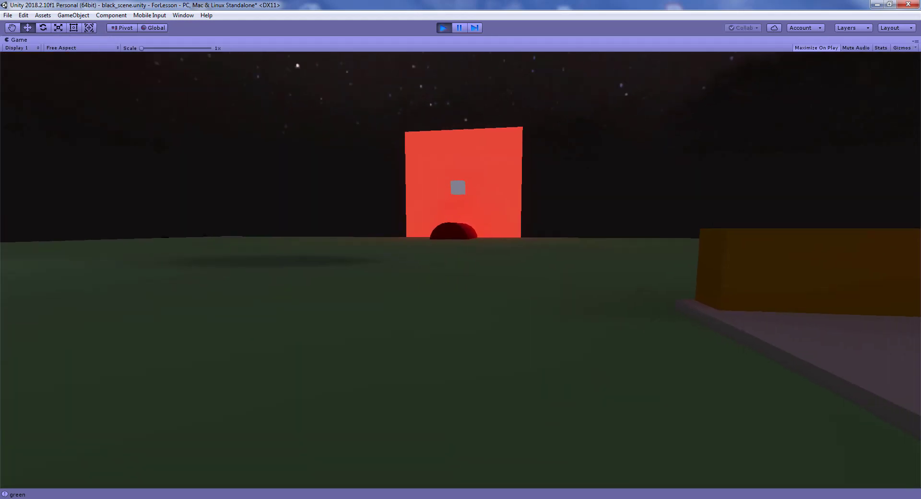
- Walk around the glowing red wall and half-cylinder with WASD, then stop Play mode
key(w)
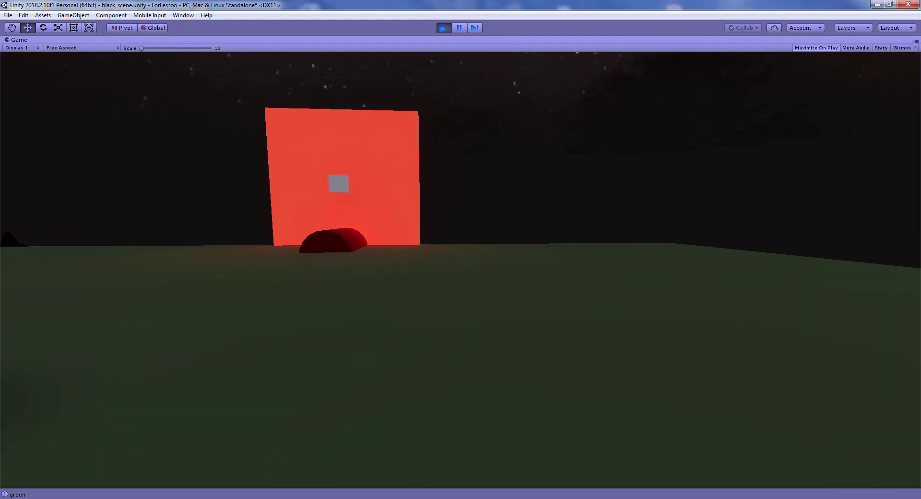
key(w)
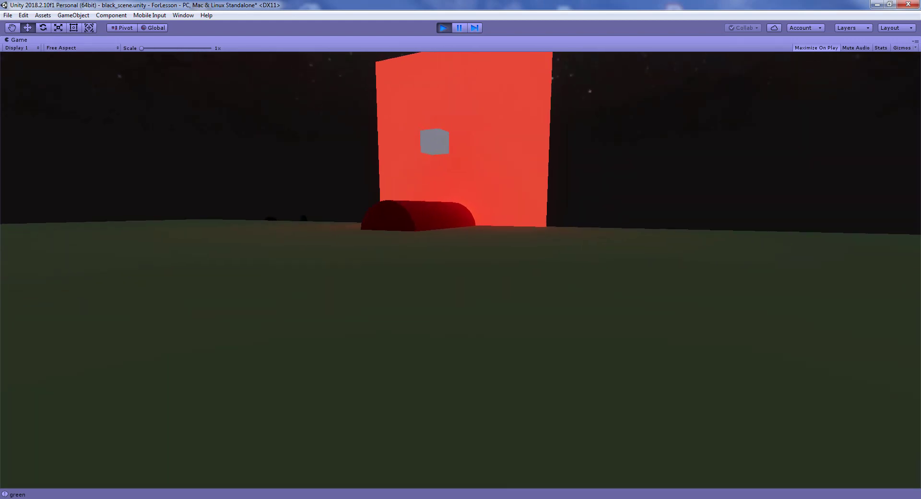
key(w)
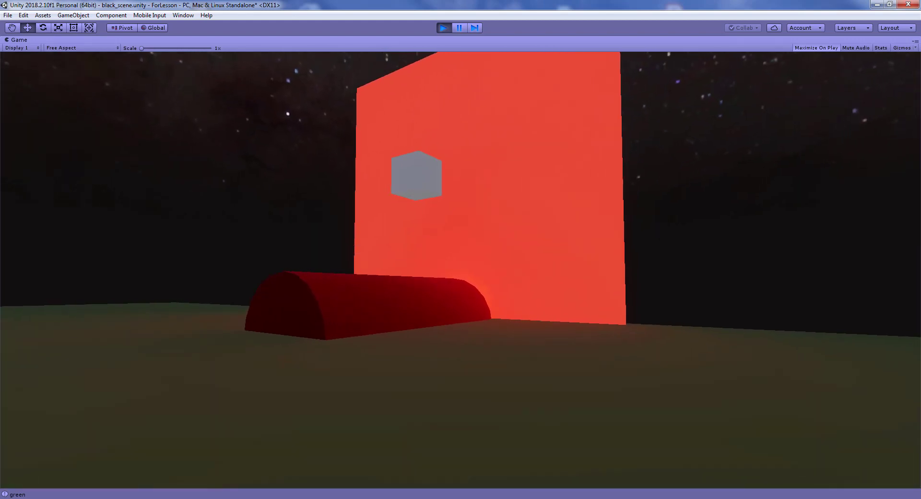
key(w)
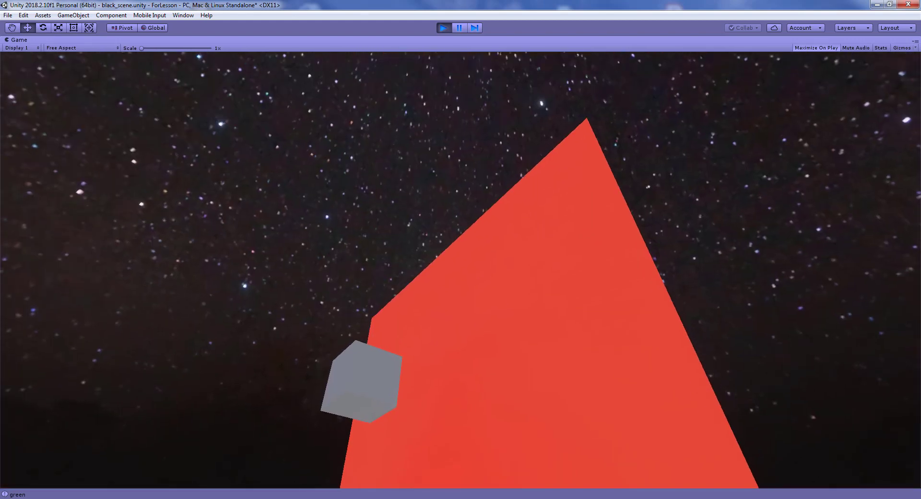
key(w)
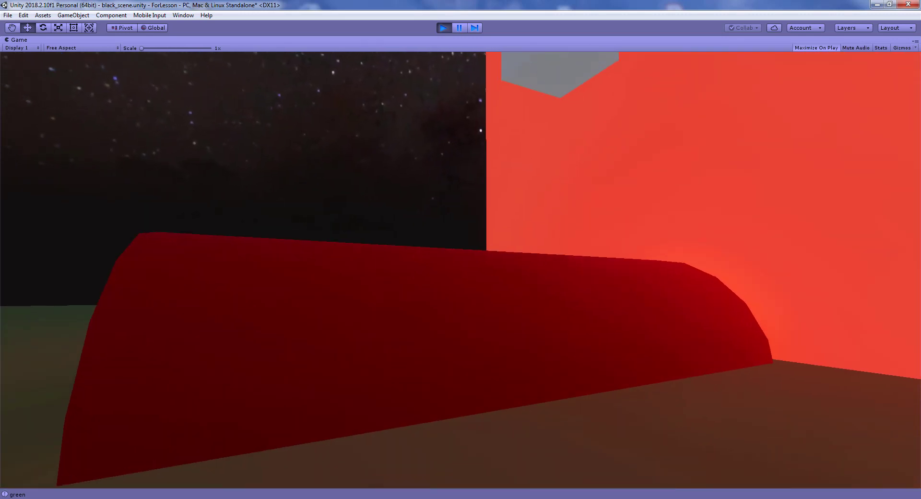
key(w)
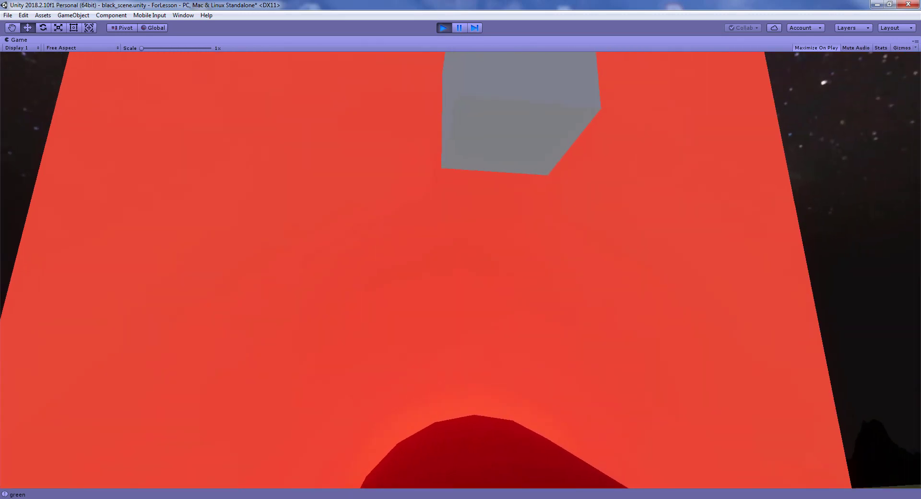
key(w)
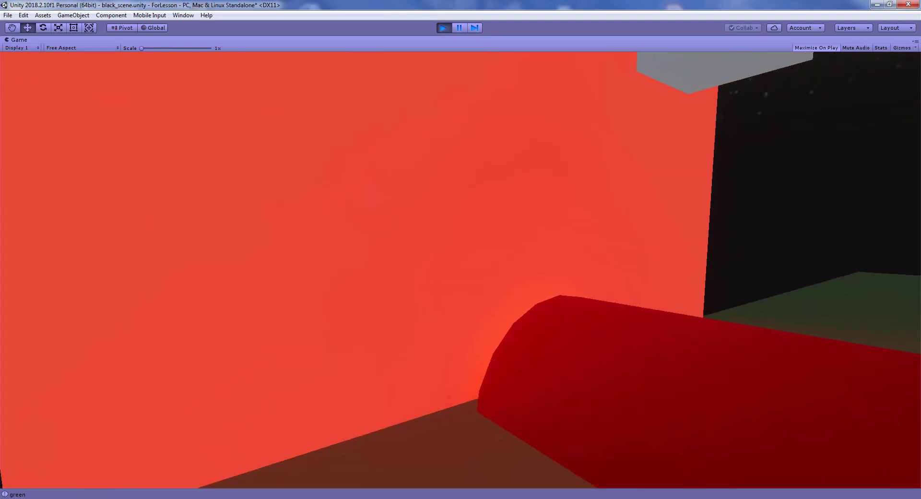
key(s)
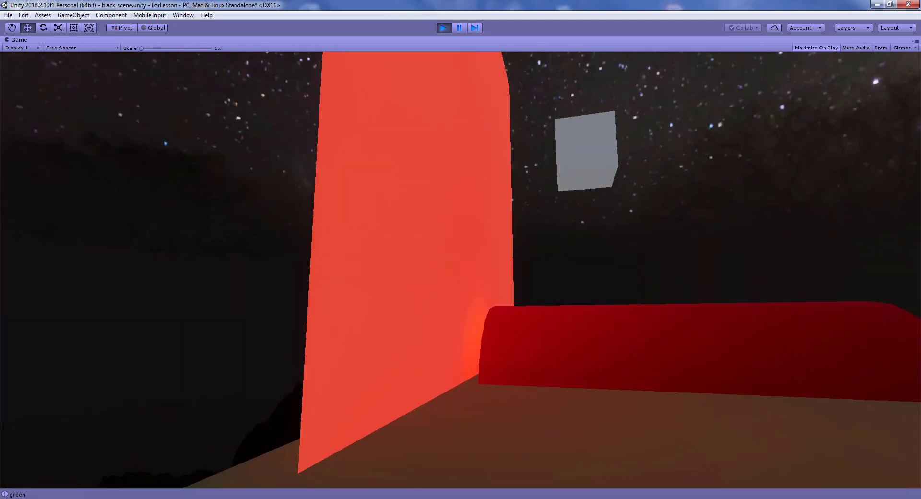
key(a)
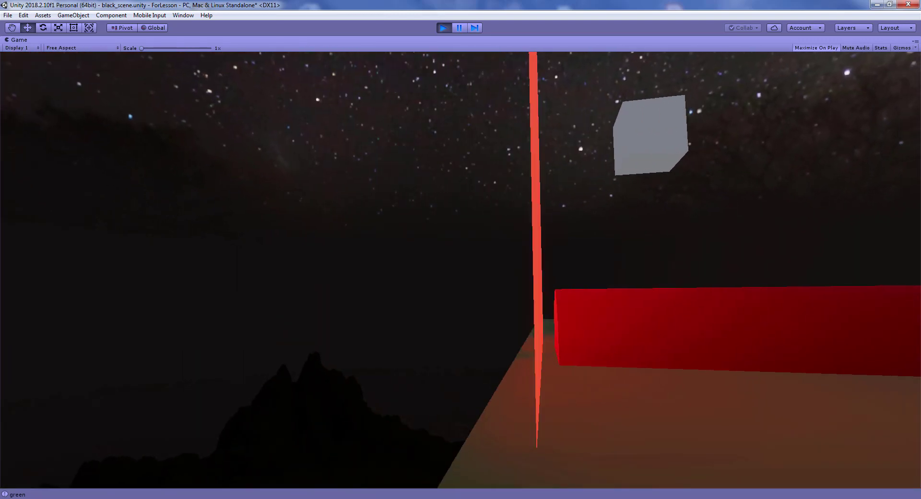
key(w)
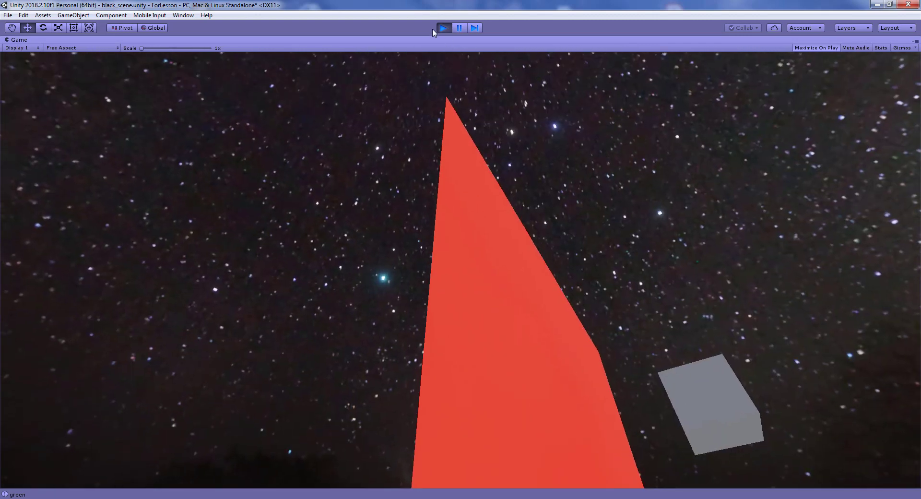
click(443, 28)
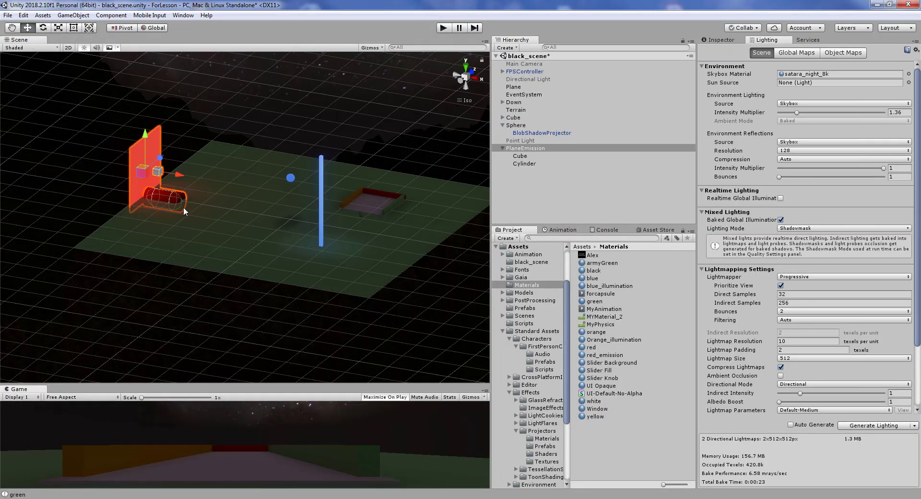
- Slide PlaneEmission aside, inspect the baked Global Maps, and return it to X -49.2
mouse_move(178, 176)
mouse_down()
mouse_move(3, 128)
mouse_move(36, 138)
mouse_up()
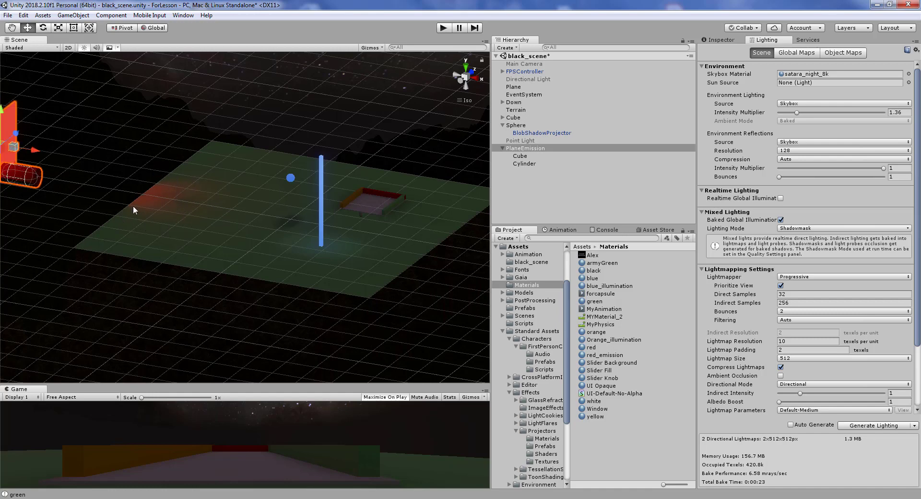
click(809, 59)
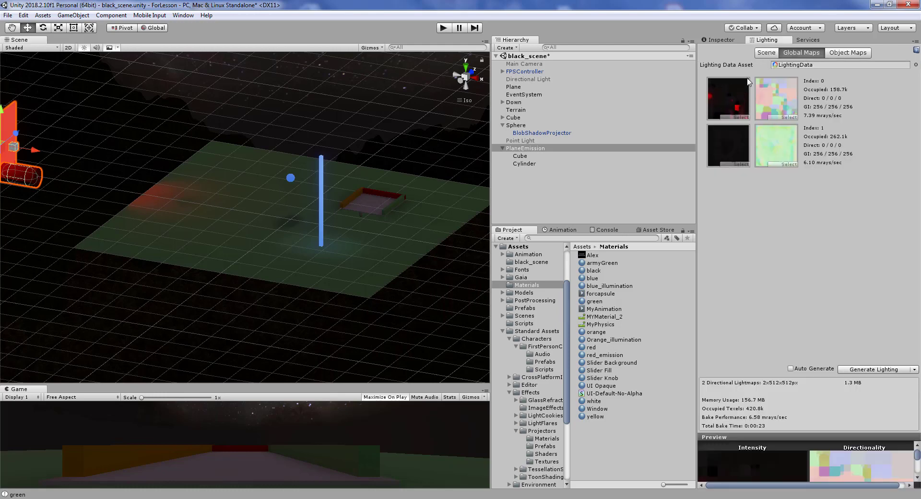
click(726, 41)
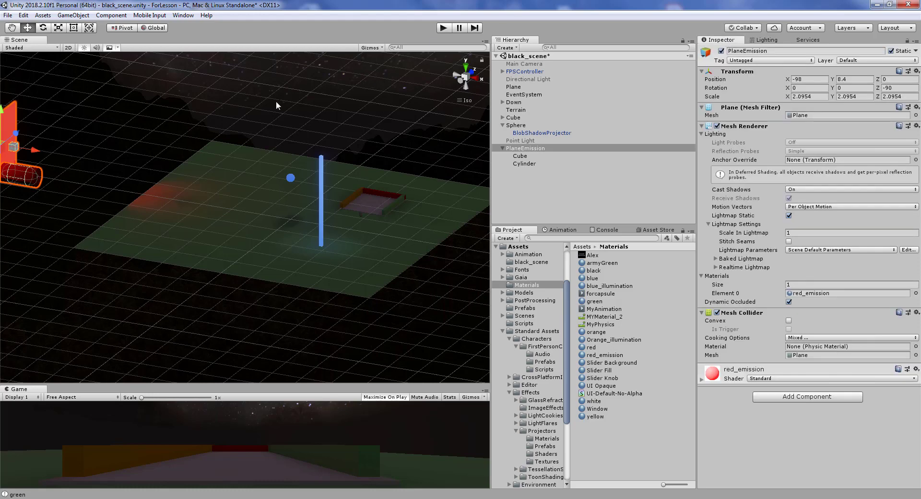
drag(166, 155, 167, 153)
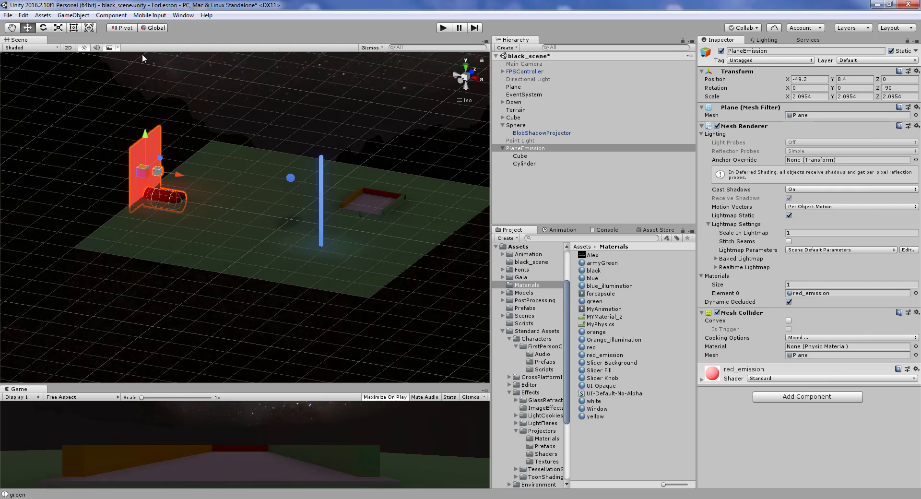
- Add a new cube, Cube (1), to the scene from the 3D Object menu
click(73, 16)
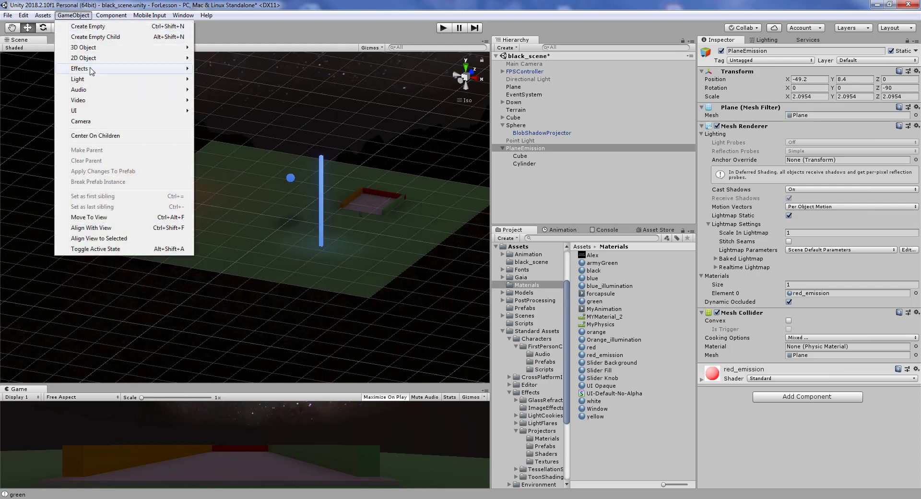
mouse_move(94, 48)
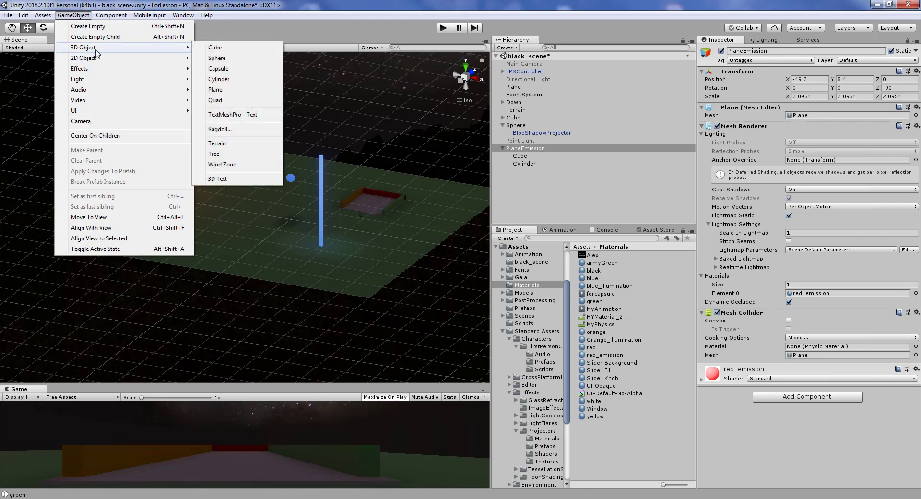
click(236, 51)
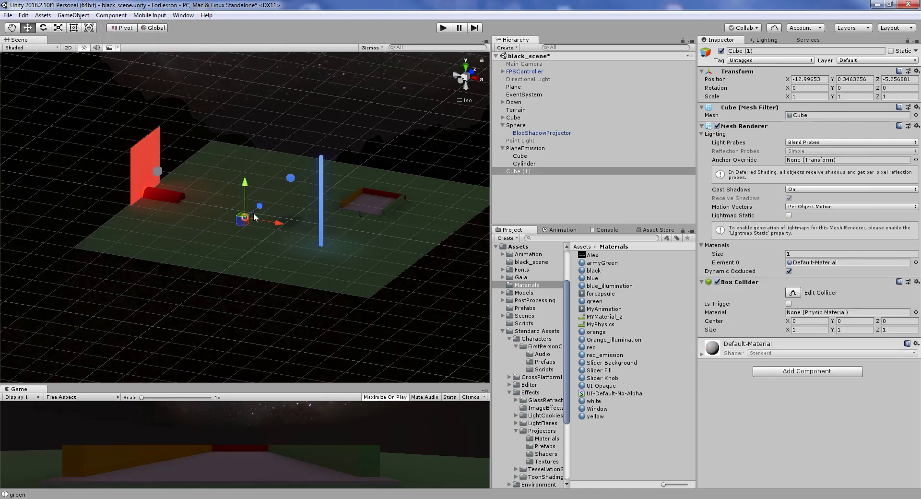
- Stretch Cube (1) to Y scale 19.24 and raise it to Y 8.3, standing on the ground
click(57, 28)
drag(246, 185, 244, 42)
click(27, 28)
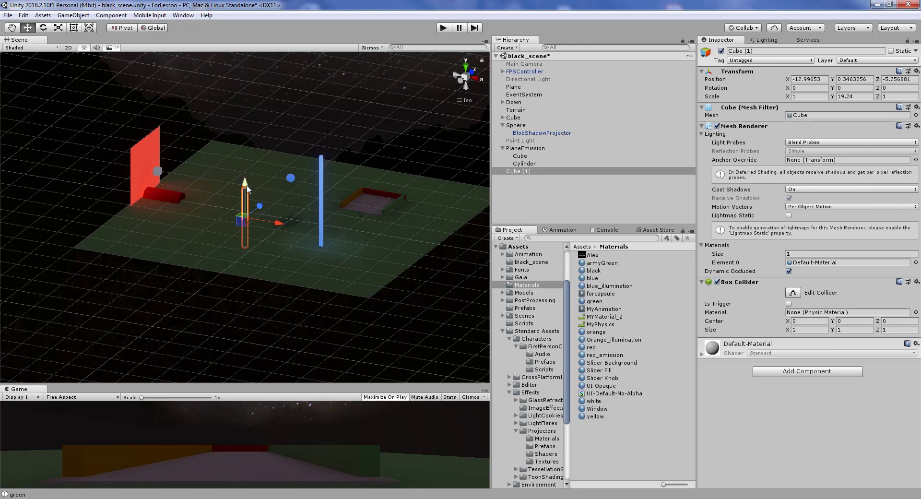
mouse_move(246, 186)
mouse_down()
mouse_move(245, 160)
mouse_move(290, 204)
mouse_up()
key(r)
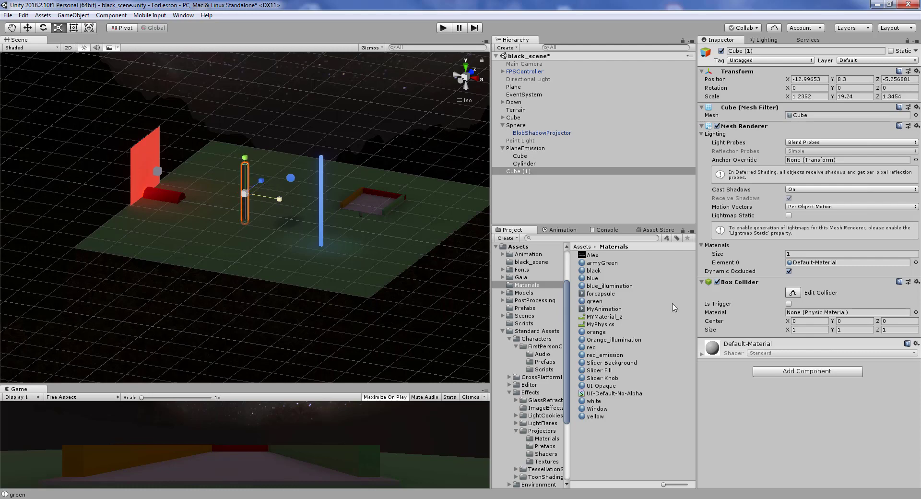
click(619, 449)
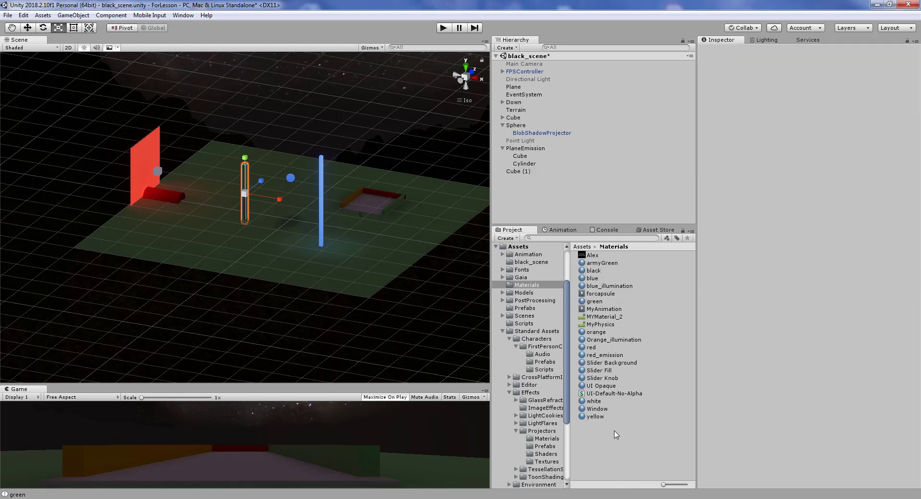
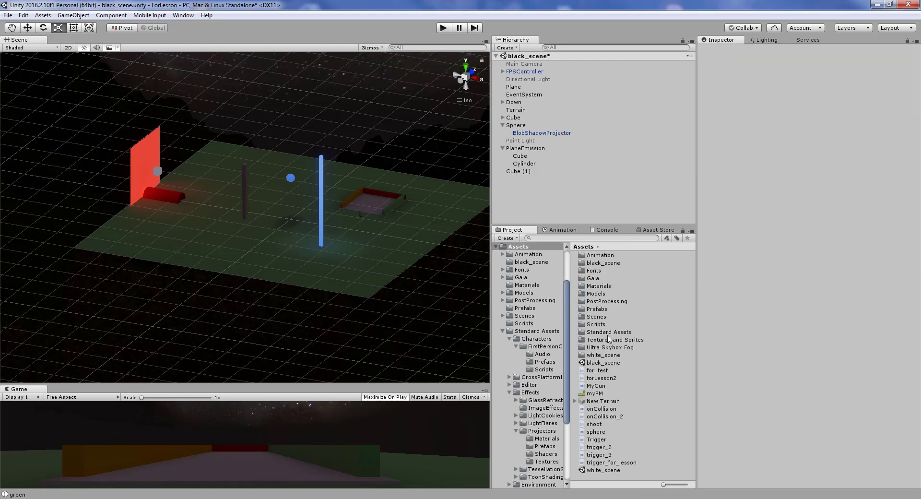
- Open Standard Assets > Effects and confirm the Effects package has nothing left to import
double_click(609, 332)
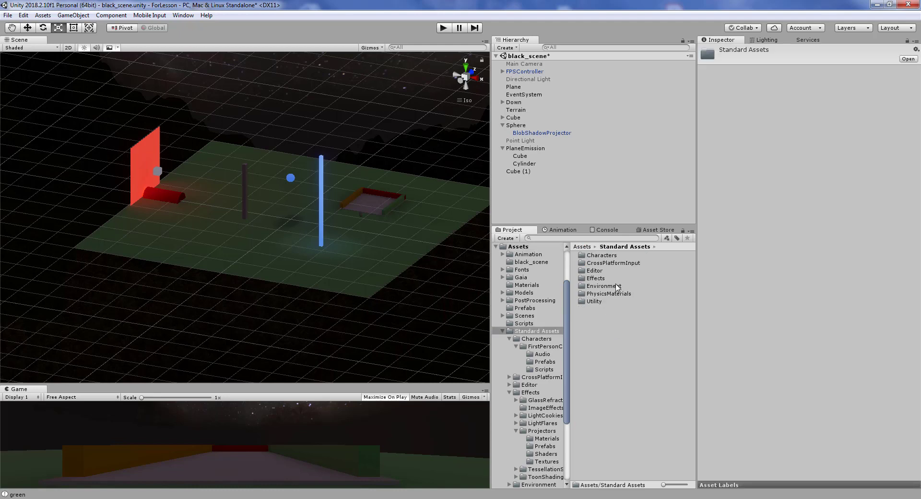
double_click(595, 279)
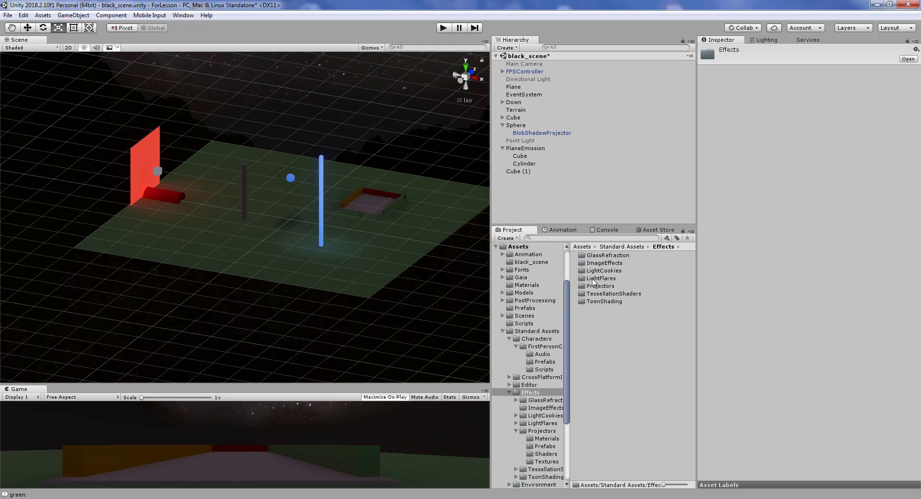
click(43, 20)
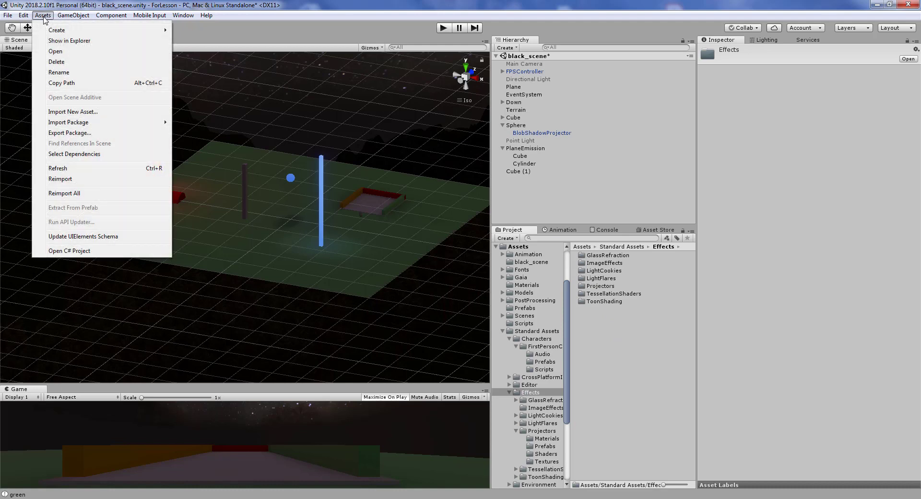
mouse_move(72, 126)
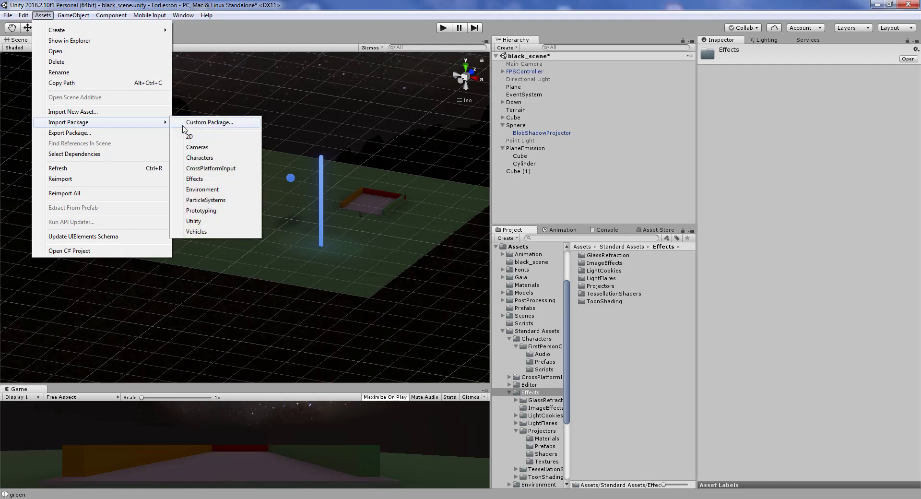
click(194, 179)
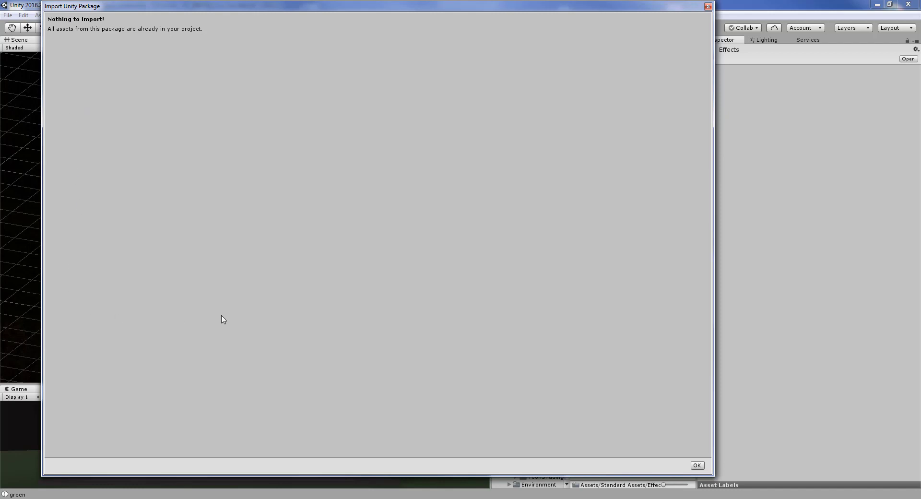
click(697, 466)
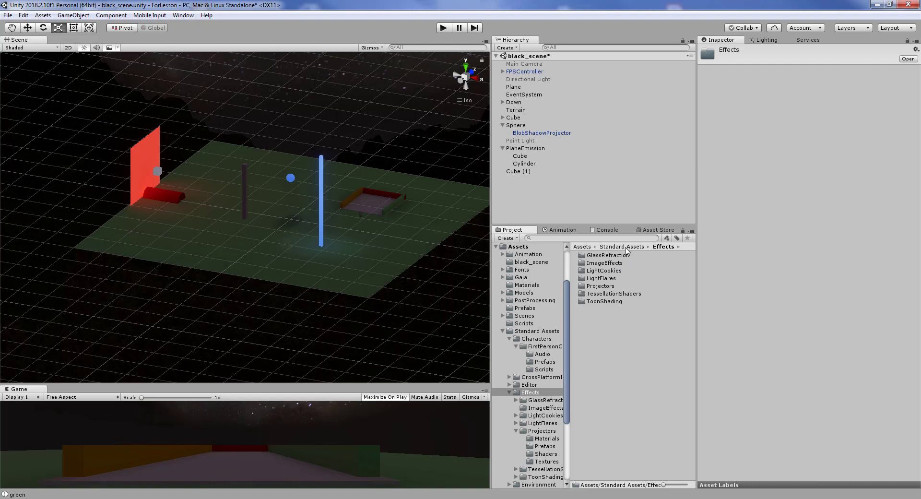
- Open the Projectors Prefabs folder and select Cube (1) in the Hierarchy
double_click(604, 287)
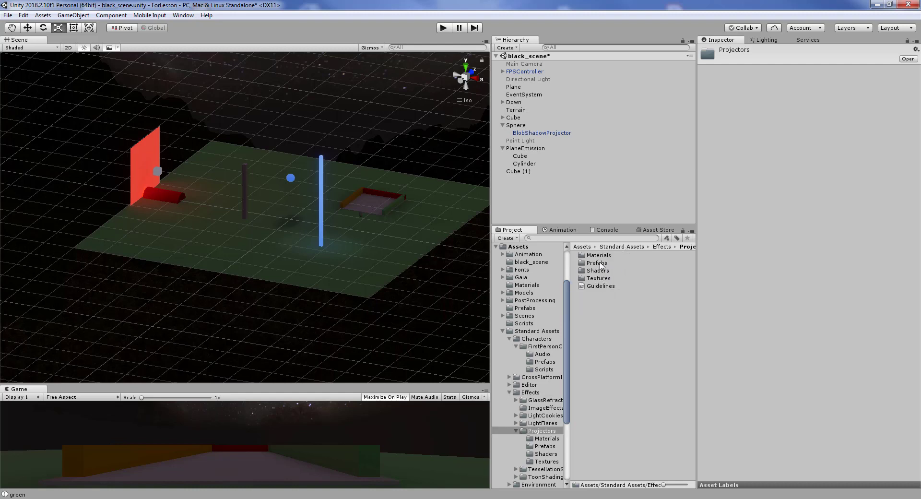
double_click(598, 263)
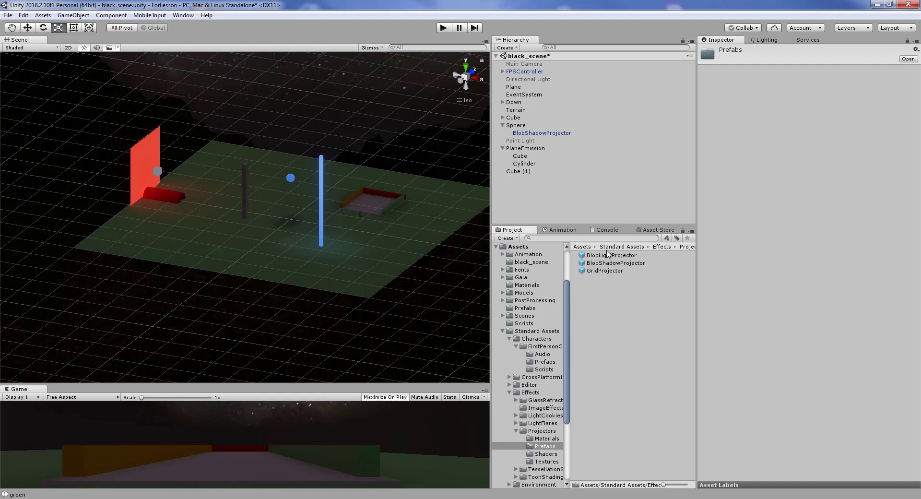
click(511, 174)
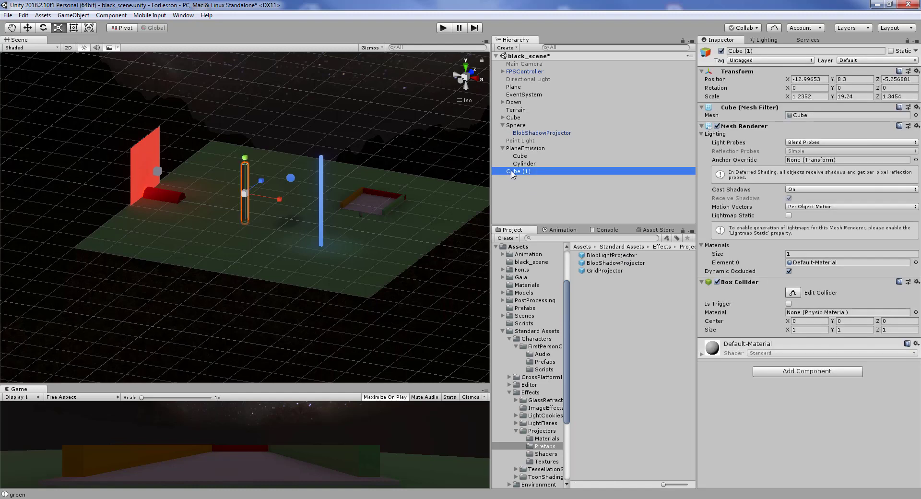
- Rename Cube (1) to 'stella'
right_click(512, 174)
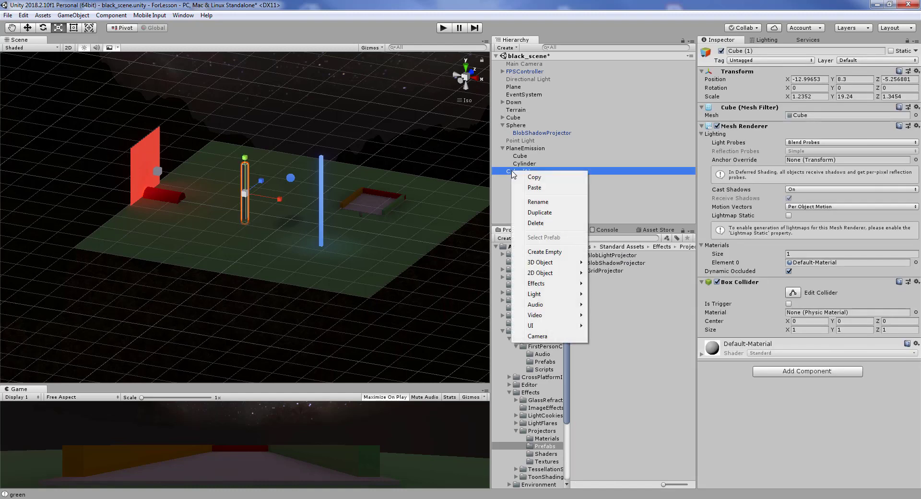
click(546, 206)
text(stella)
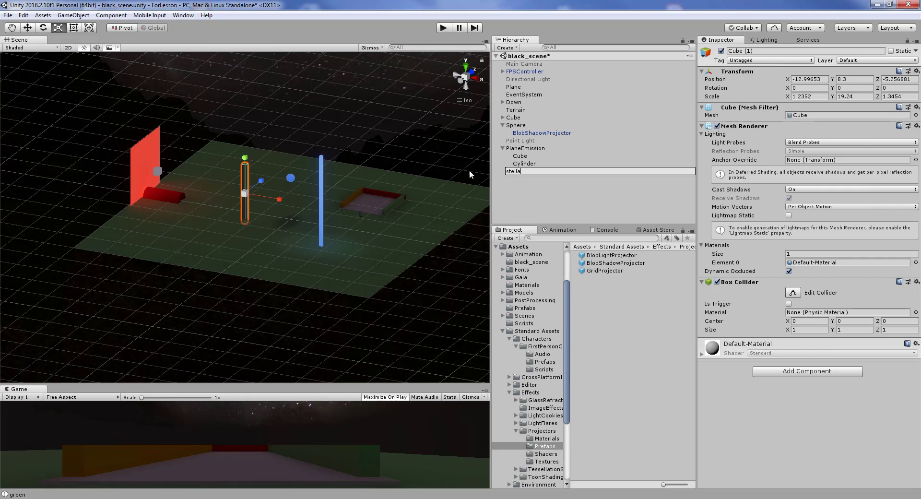
key(Return)
click(521, 167)
click(516, 171)
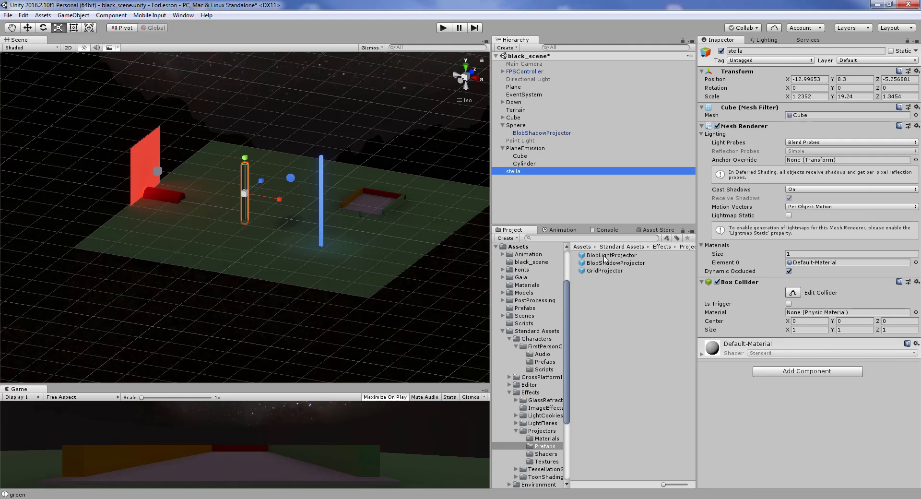
click(516, 172)
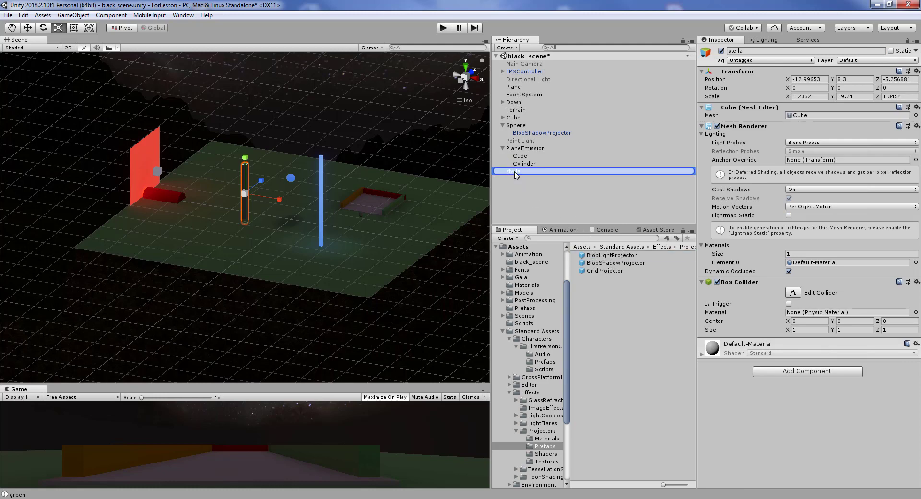
- Parent a BlobLightProjector prefab under stella and lower it toward the plane
drag(514, 172, 515, 173)
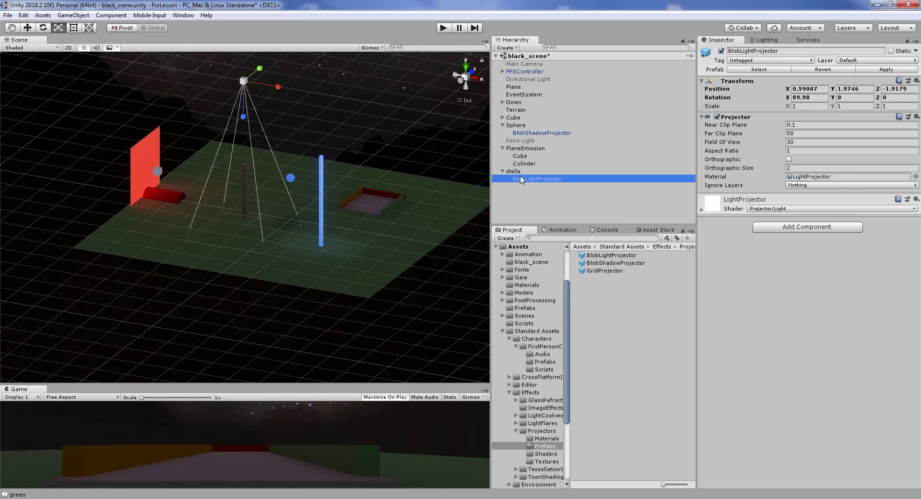
click(28, 28)
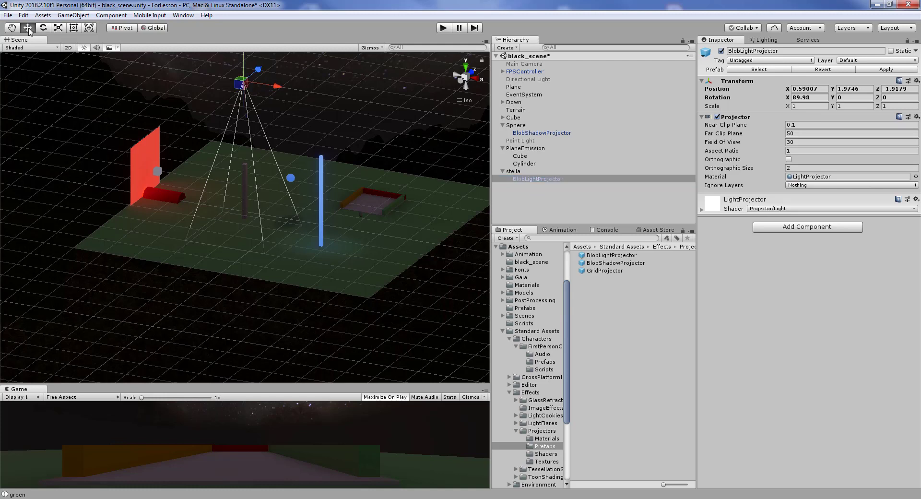
drag(243, 64, 254, 123)
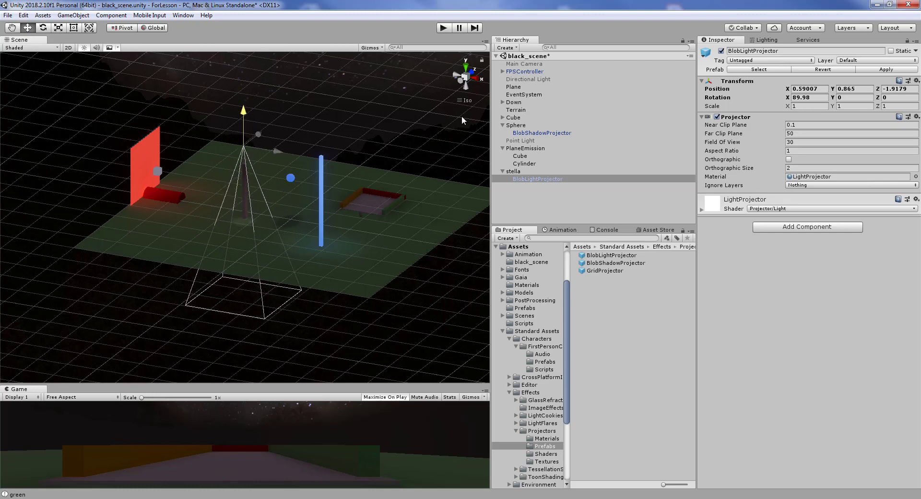
- From Top view, align the projector to -0.1, 0.865, 0.1 above the plane
click(466, 66)
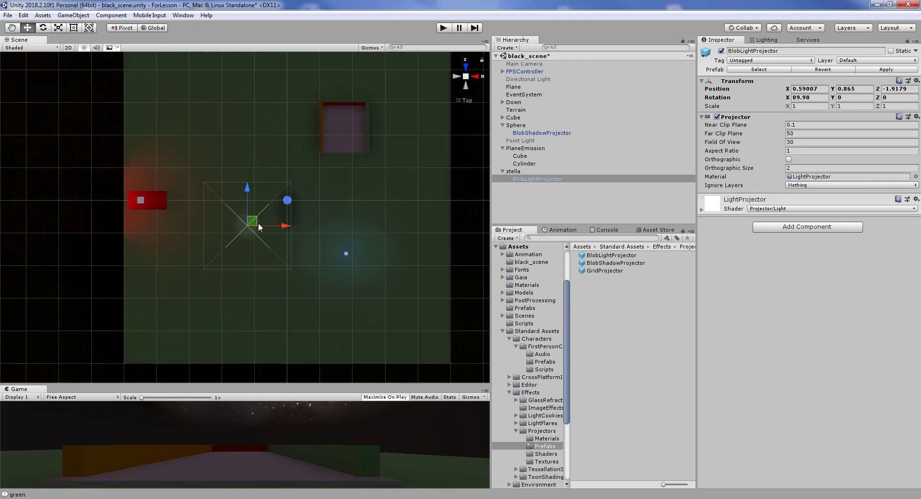
drag(283, 225, 271, 225)
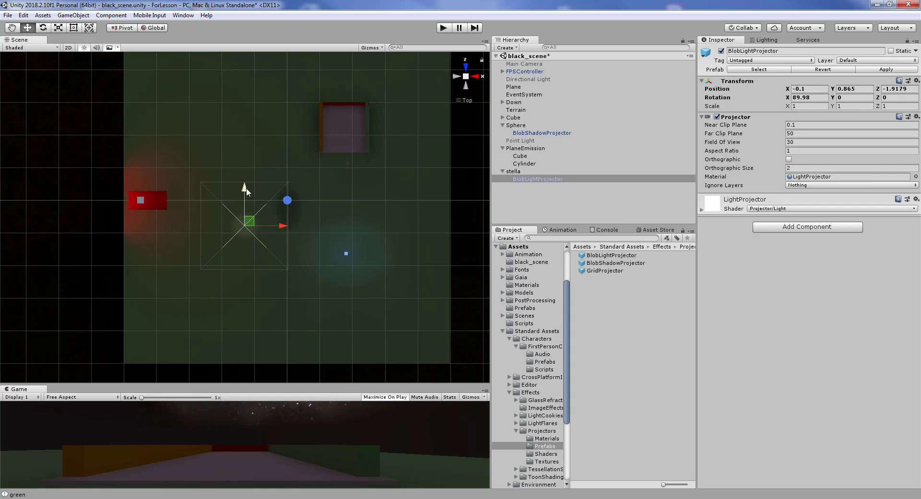
drag(246, 188, 242, 180)
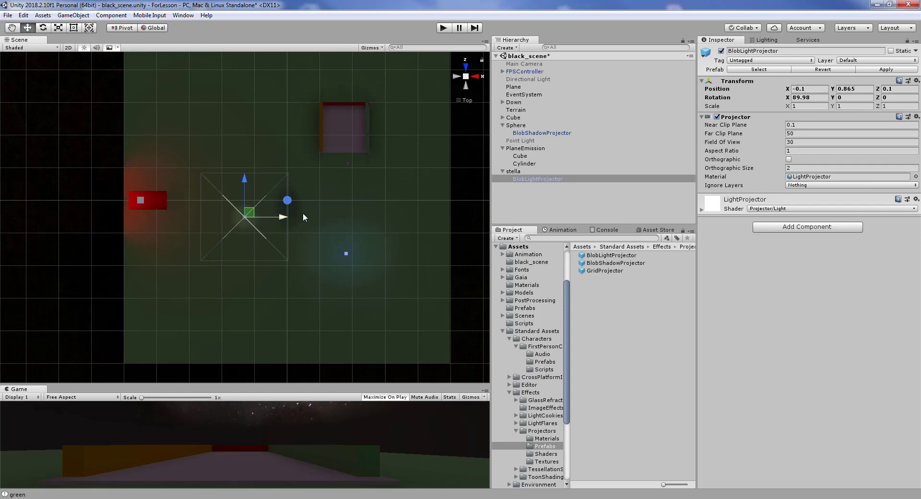
mouse_move(250, 248)
alt+mouse_down()
mouse_move(241, 93)
mouse_move(240, 220)
alt+mouse_up()
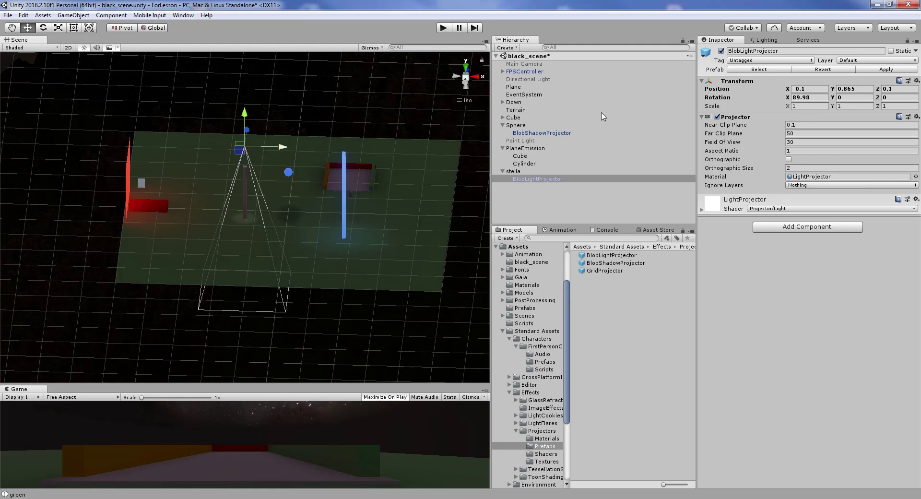
- Scrub the BlobLightProjector to near clip 6.64, far clip 45.21 and field of view 83.2
click(787, 126)
text(0.76)
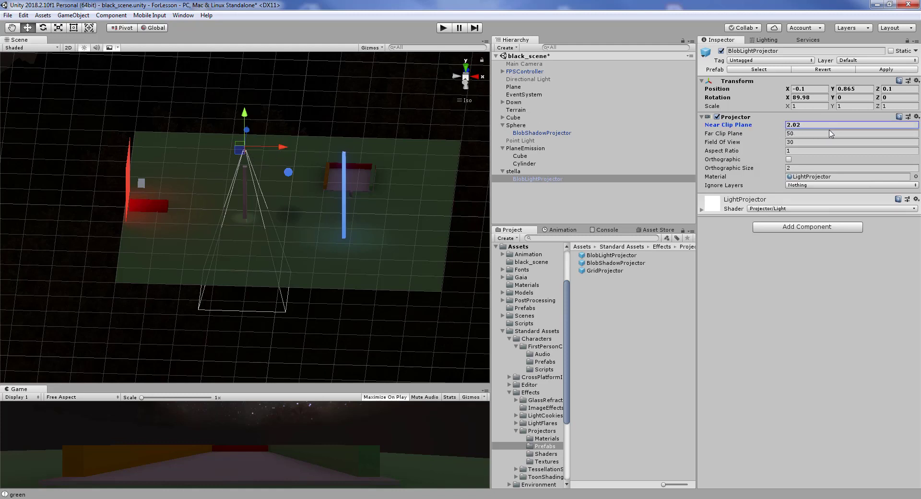
drag(831, 134, 890, 132)
drag(786, 135, 549, 136)
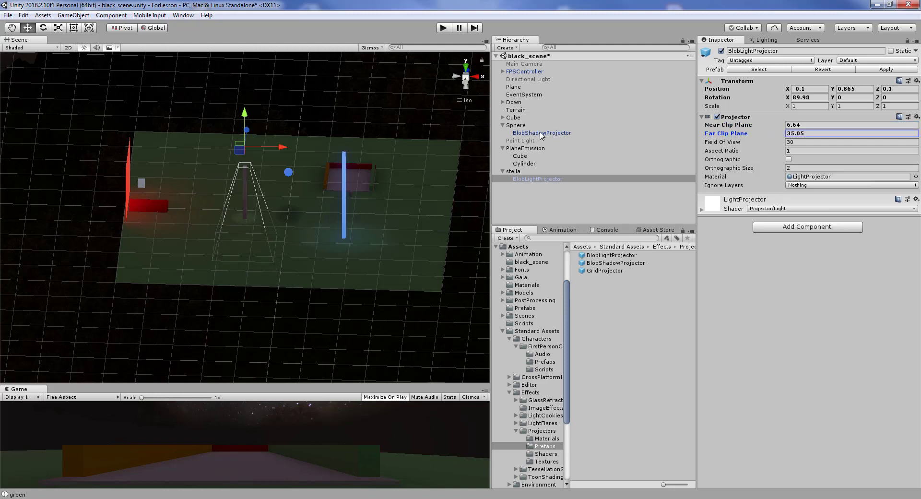
mouse_move(550, 136)
mouse_down()
mouse_move(789, 163)
mouse_move(597, 158)
mouse_move(701, 159)
mouse_up()
drag(785, 145, 881, 163)
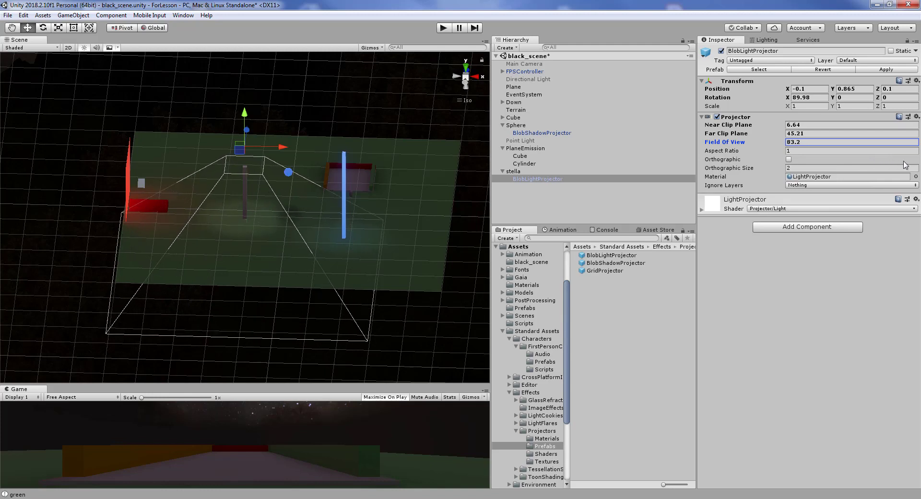
- Set Field Of View 77.1 and Aspect Ratio 0.2, toggling Orthographic back off to stay perspective
drag(881, 164, 891, 165)
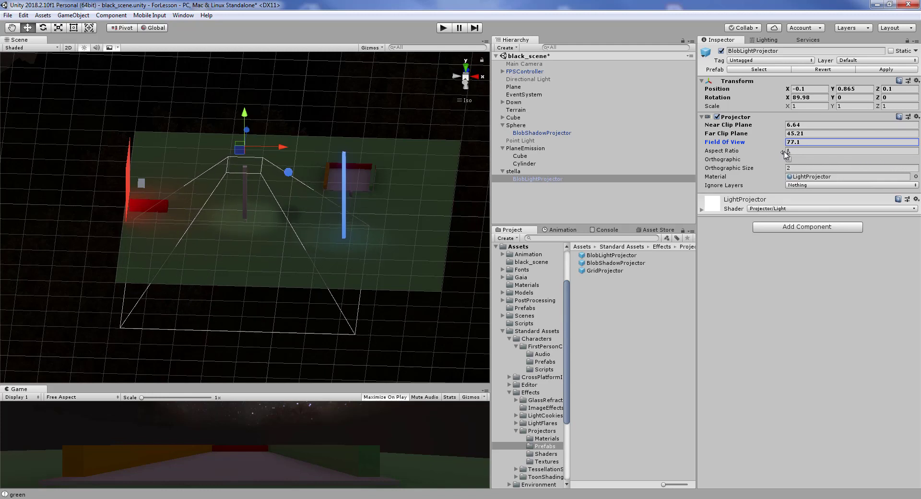
drag(785, 154, 793, 156)
text(1.2)
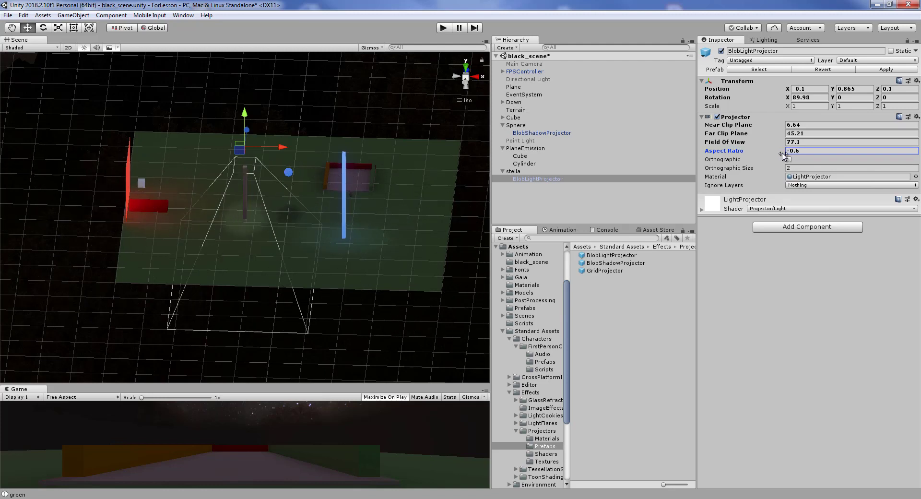
key(BackSpace)
text(6)
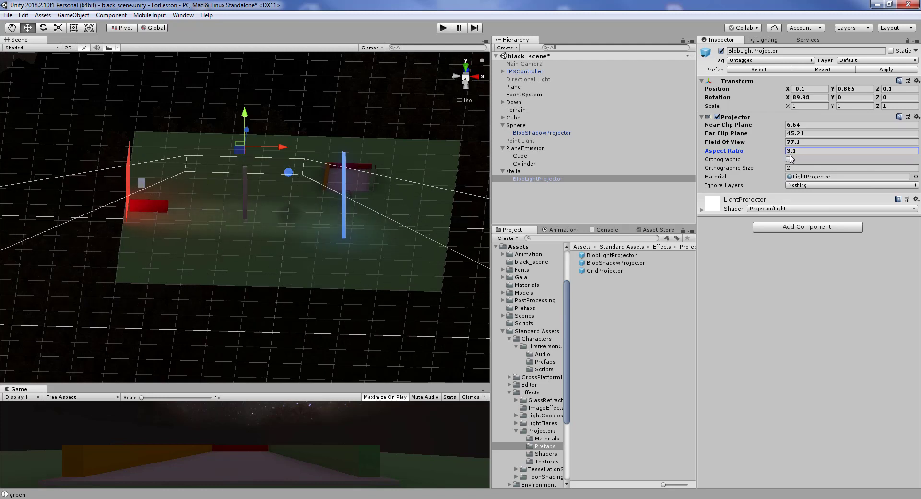
key(BackSpace)
key(BackSpace)
key(BackSpace)
text(0.6)
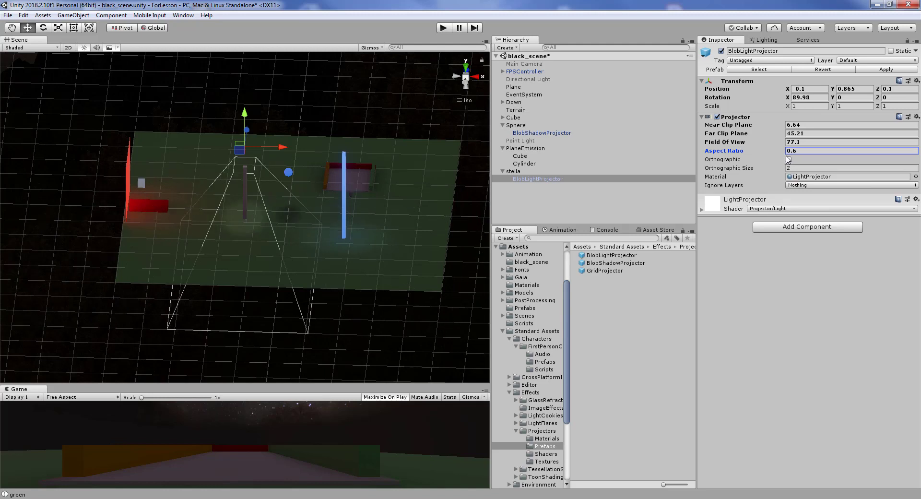
text(0.2)
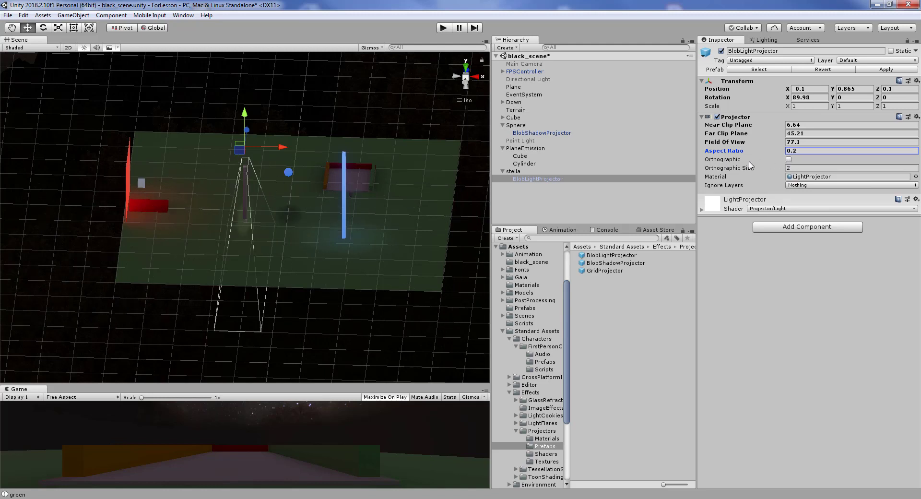
click(788, 159)
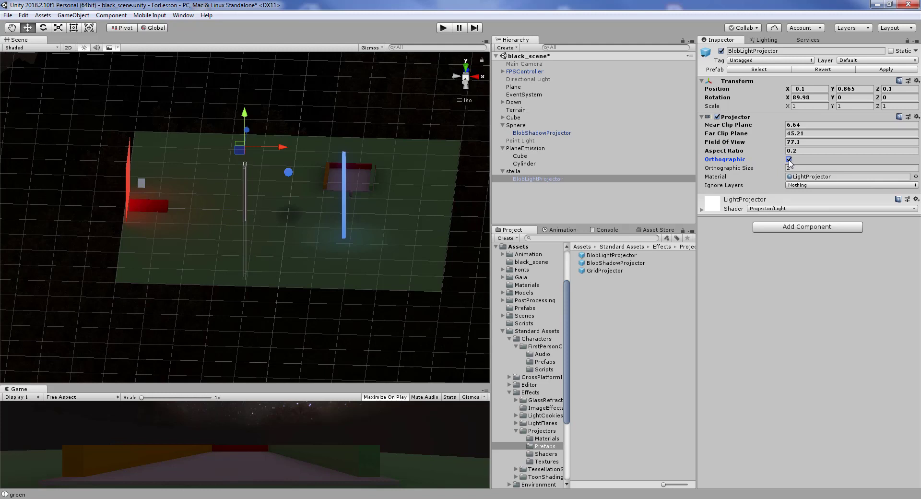
click(788, 159)
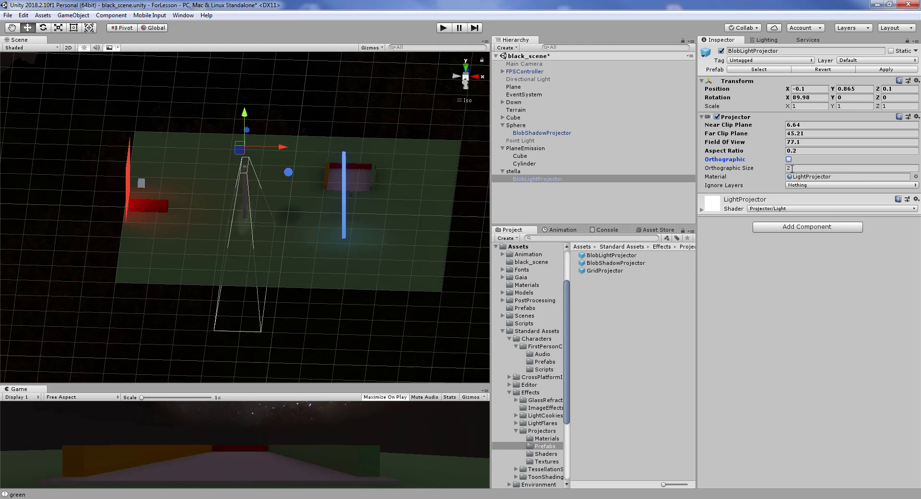
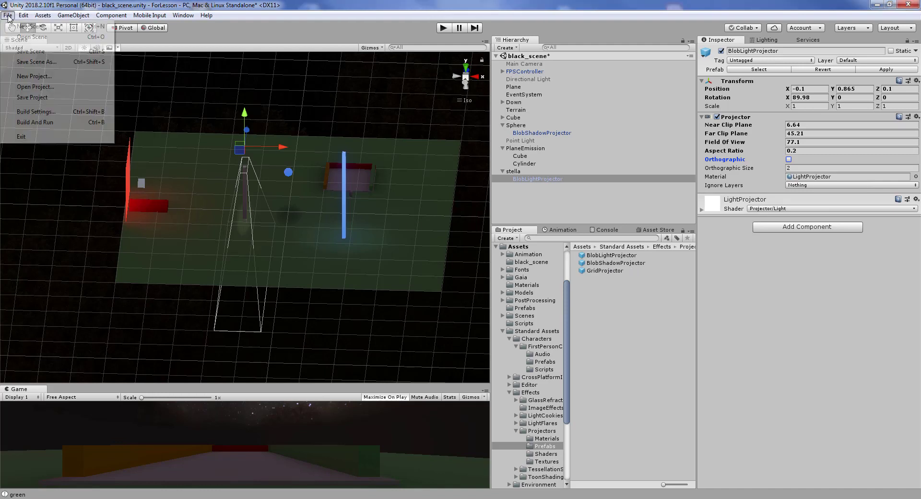
- Save black_scene, then load white_scene through the Load Scene dialog
click(34, 55)
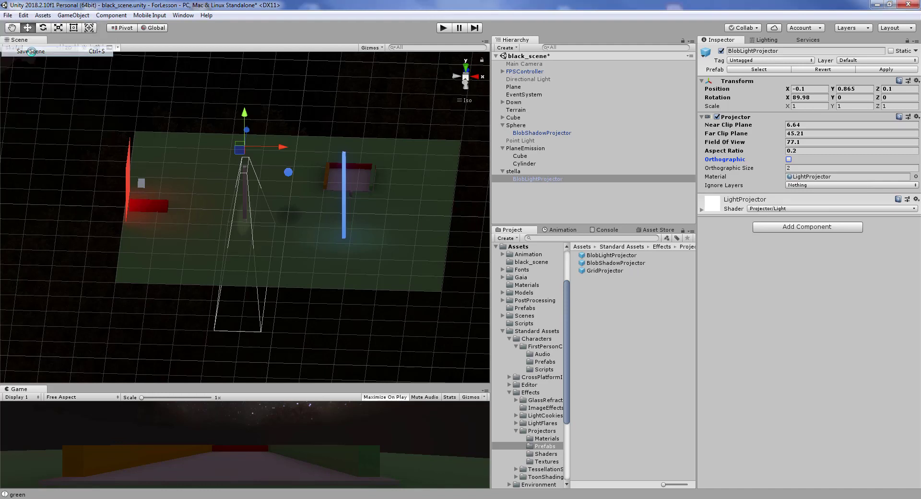
click(8, 15)
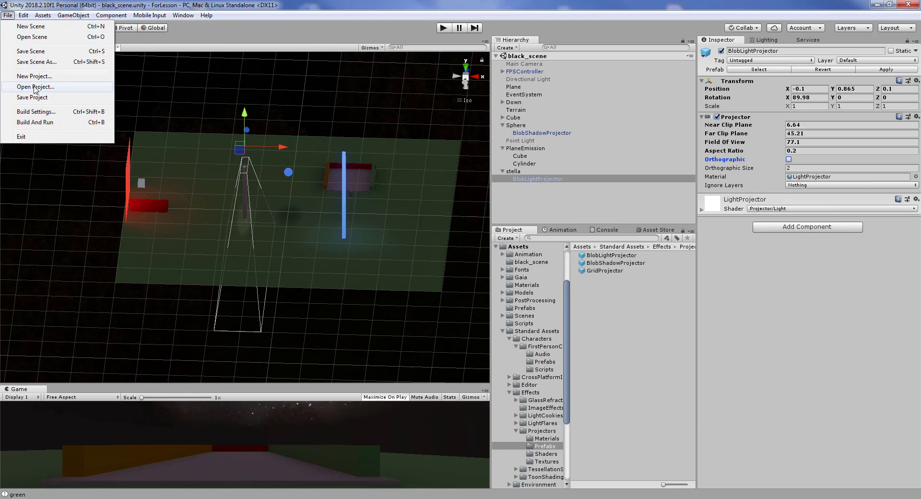
click(38, 37)
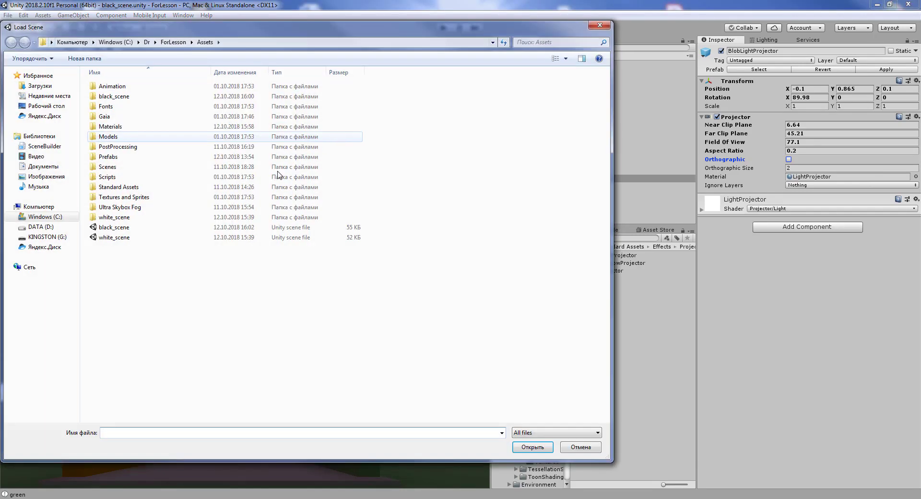
click(122, 239)
double_click(123, 241)
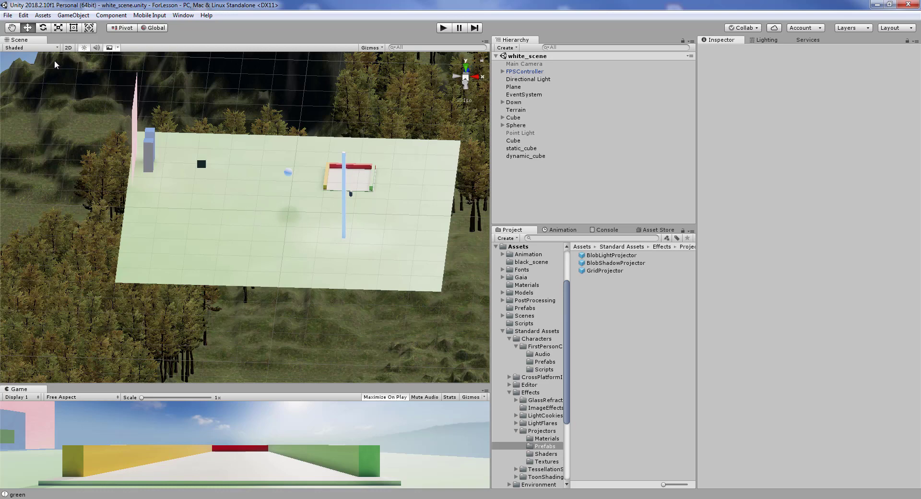
- Create Cube (1), raise it to Y 14.5 and scale it uniformly to 3.8116
click(42, 15)
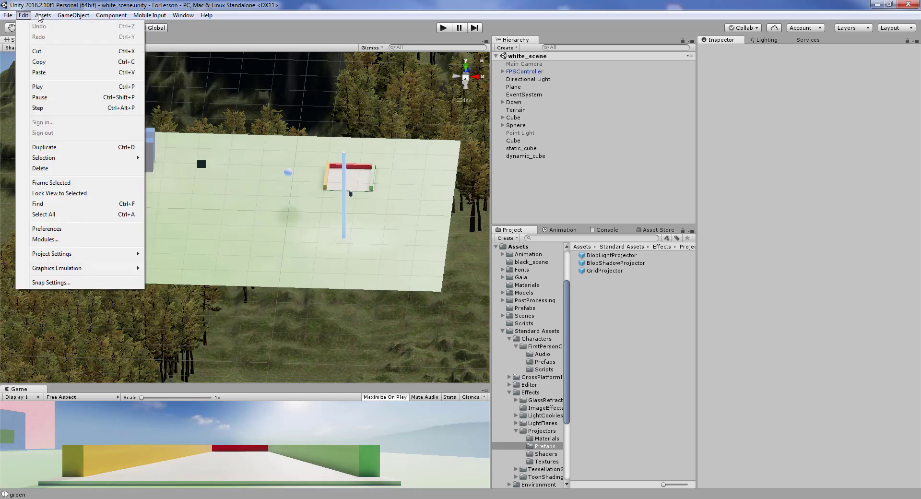
mouse_move(74, 15)
mouse_move(89, 59)
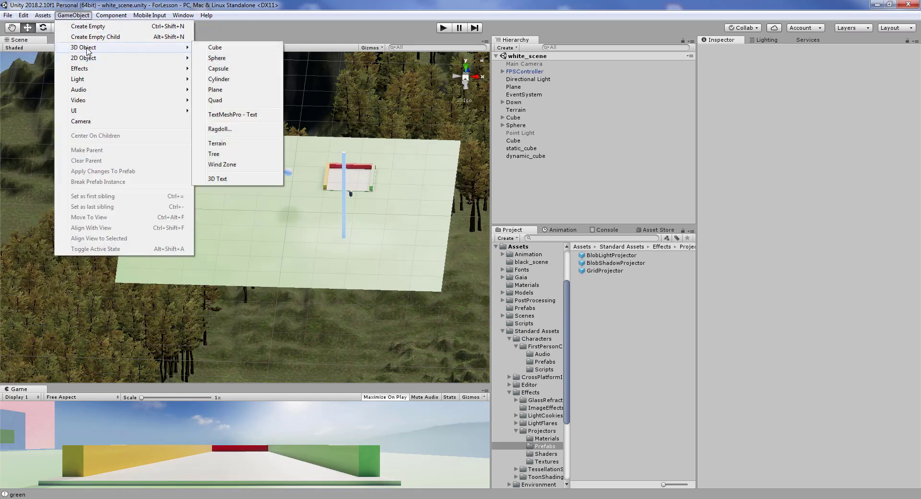
click(229, 48)
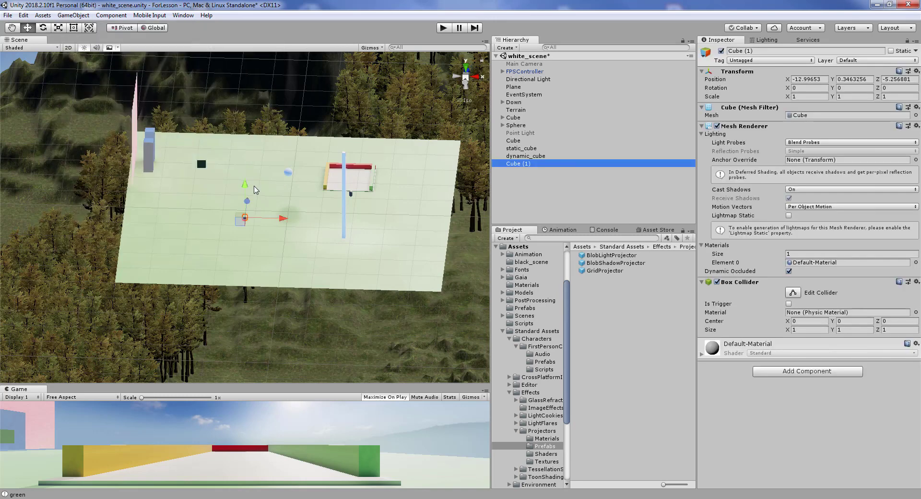
drag(245, 168, 244, 135)
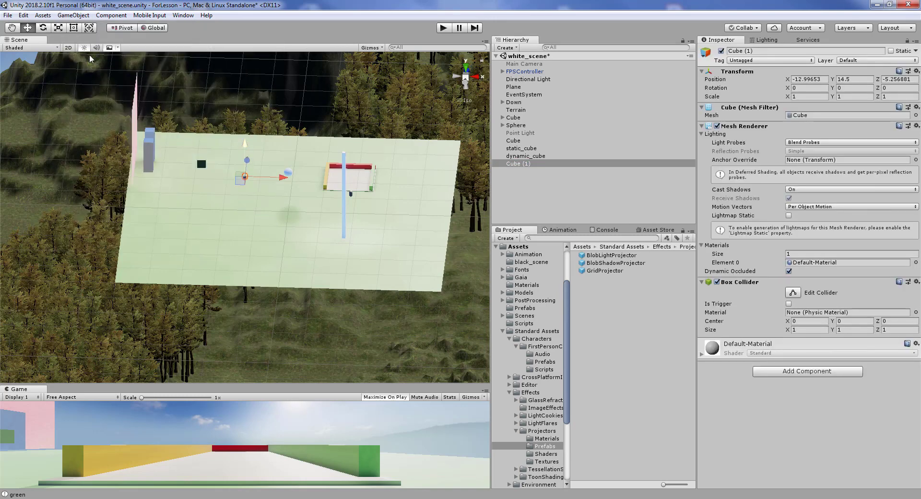
click(58, 28)
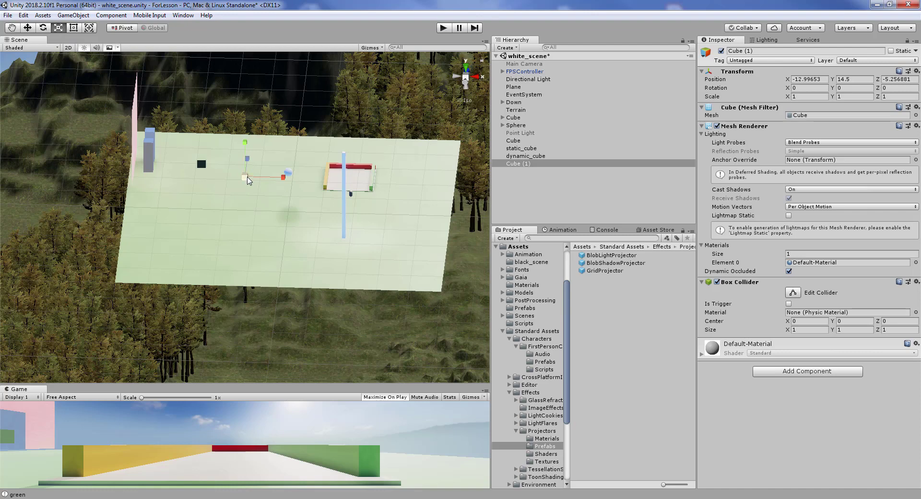
drag(244, 176, 382, 177)
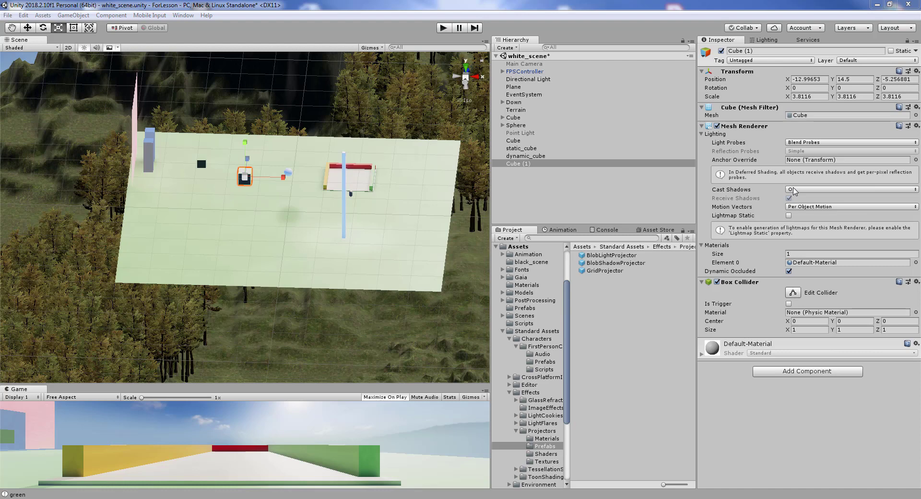
- Set Cube (1)'s Cast Shadows to Off and rename it CubeBlob
click(797, 192)
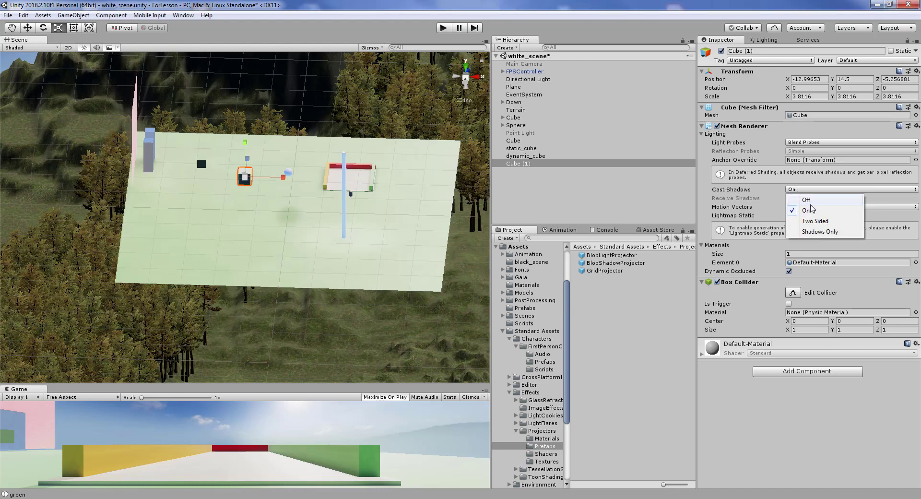
click(814, 201)
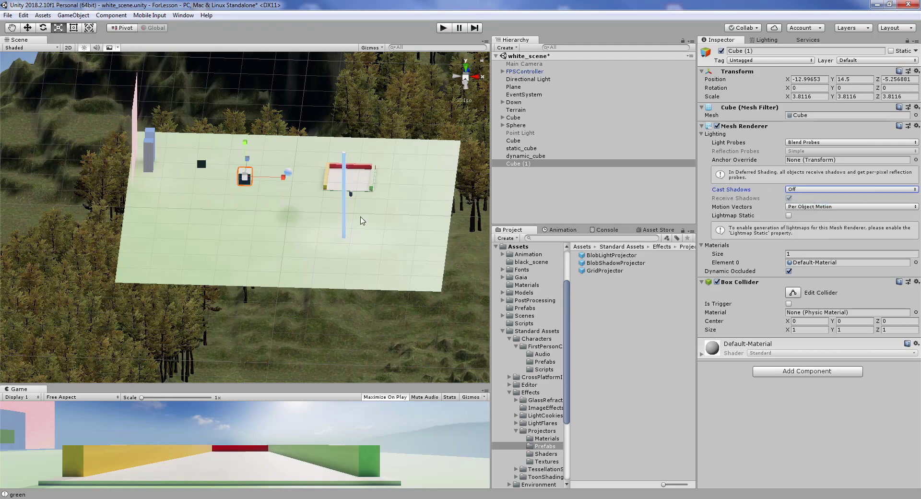
right_click(523, 165)
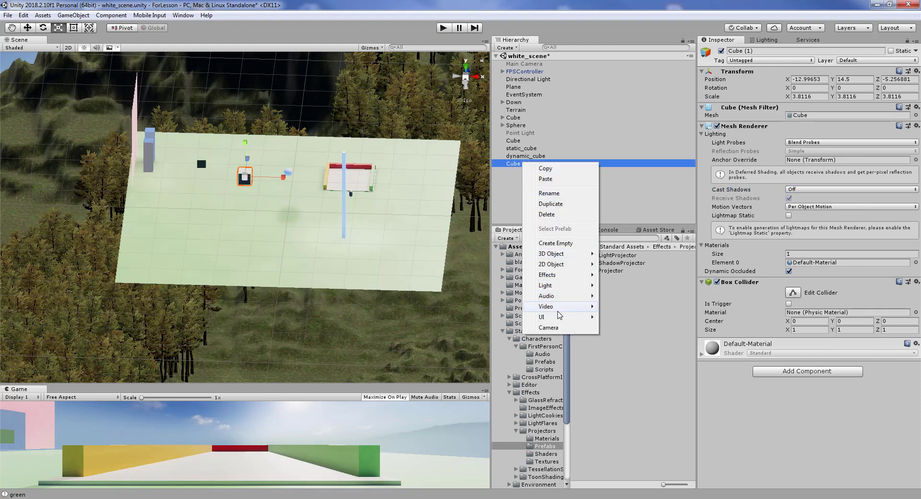
click(556, 193)
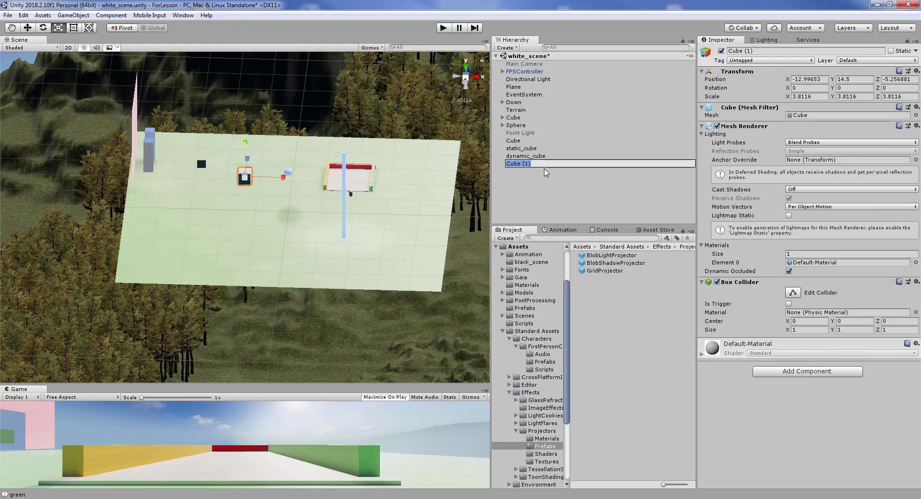
click(541, 168)
text(b)
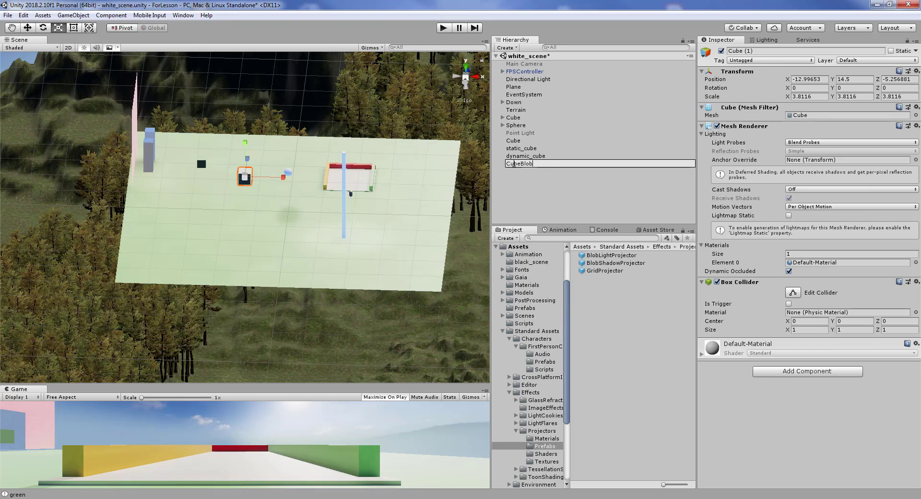
key(Return)
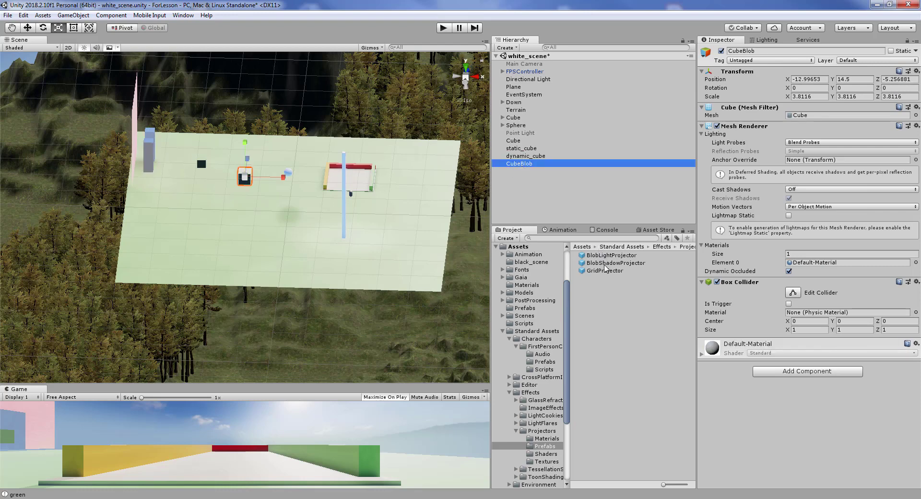
- Parent the BlobShadowProjector prefab under CubeBlob and lower it to Y 0.53
drag(604, 266, 511, 166)
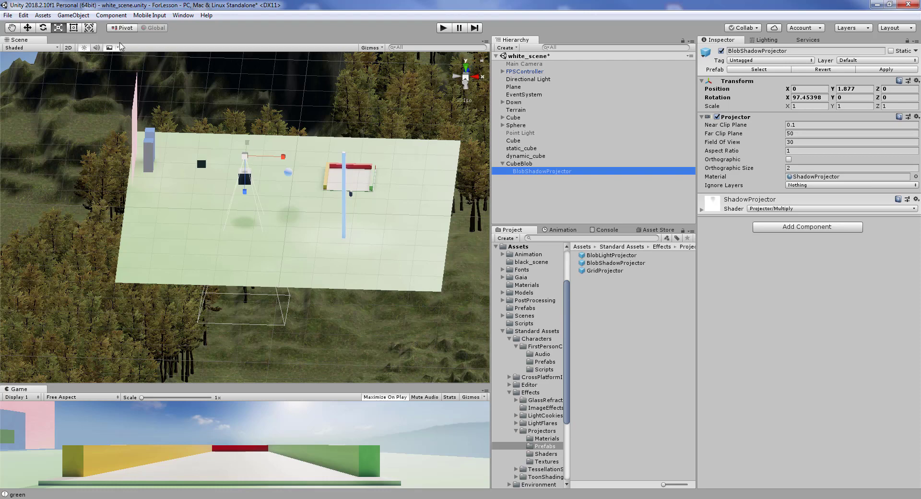
click(29, 28)
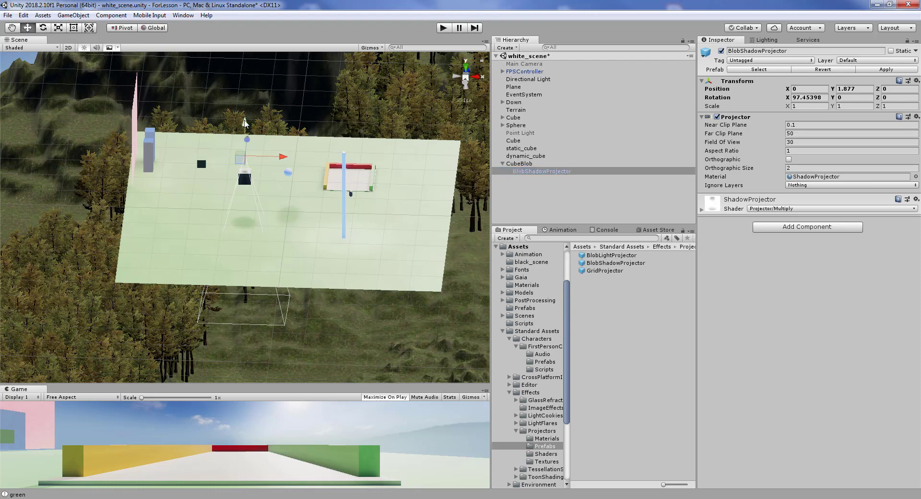
drag(248, 133, 245, 138)
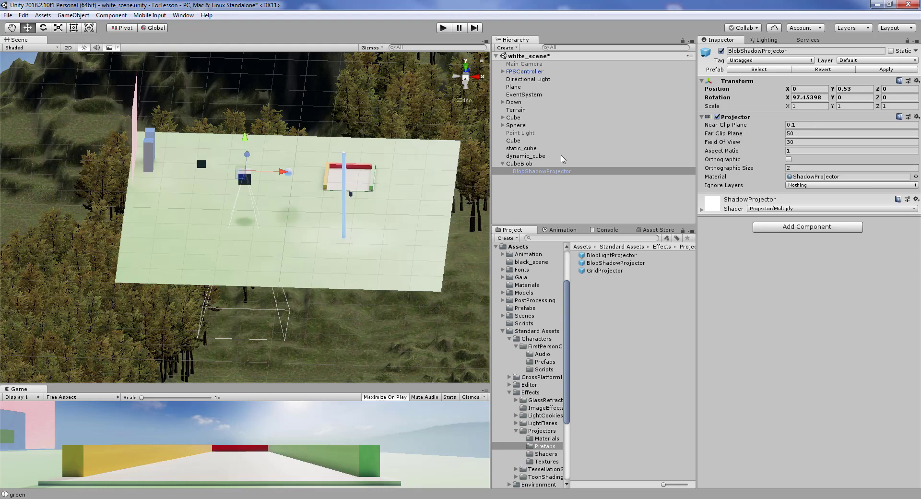
- Widen the projector's Field Of View to 37.17, tilt it to X rotation 117.46, then enter Play mode
click(786, 143)
drag(786, 143, 902, 152)
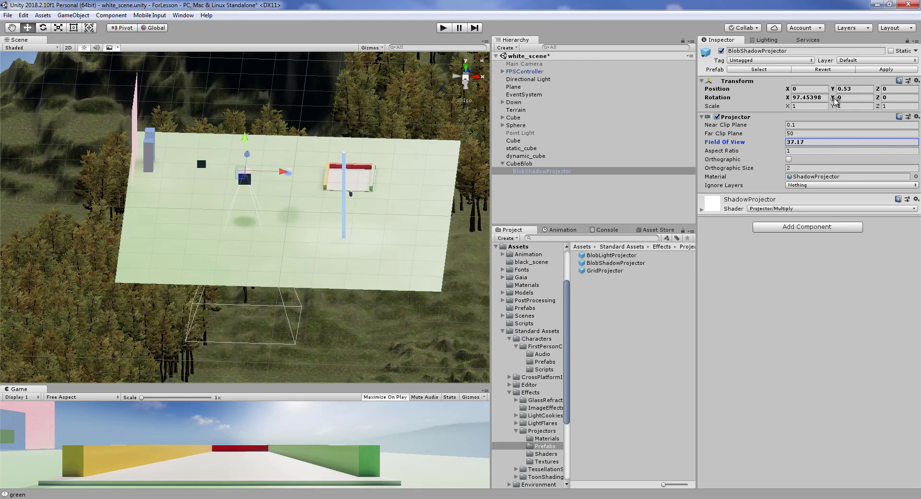
drag(835, 100, 870, 111)
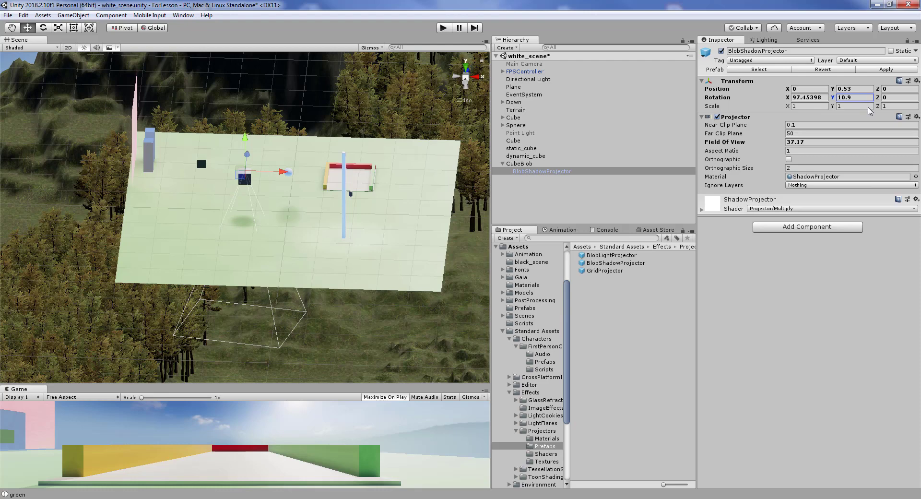
click(809, 99)
mouse_move(840, 109)
mouse_down()
mouse_move(177, 98)
mouse_move(199, 93)
mouse_up()
text(117.46)
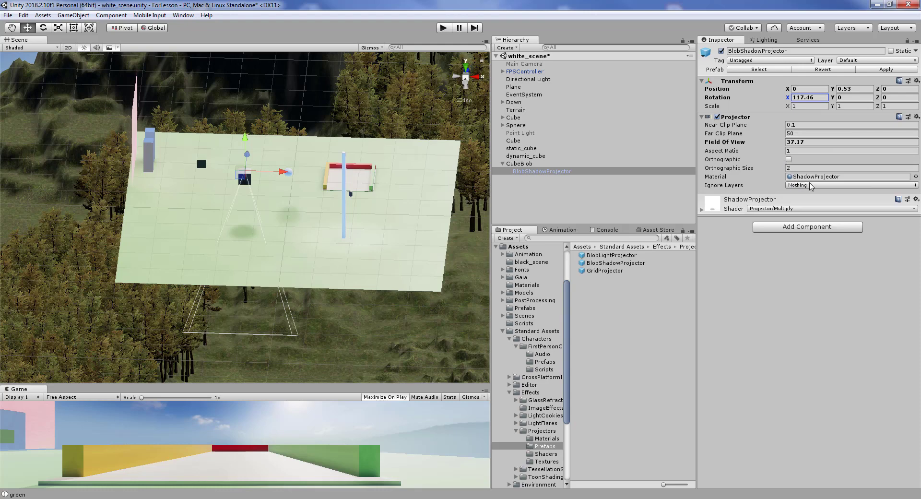
click(443, 28)
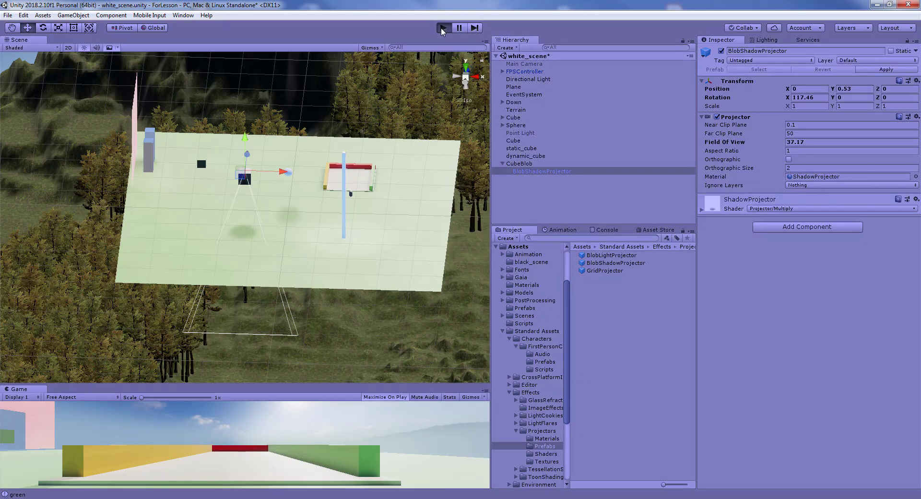